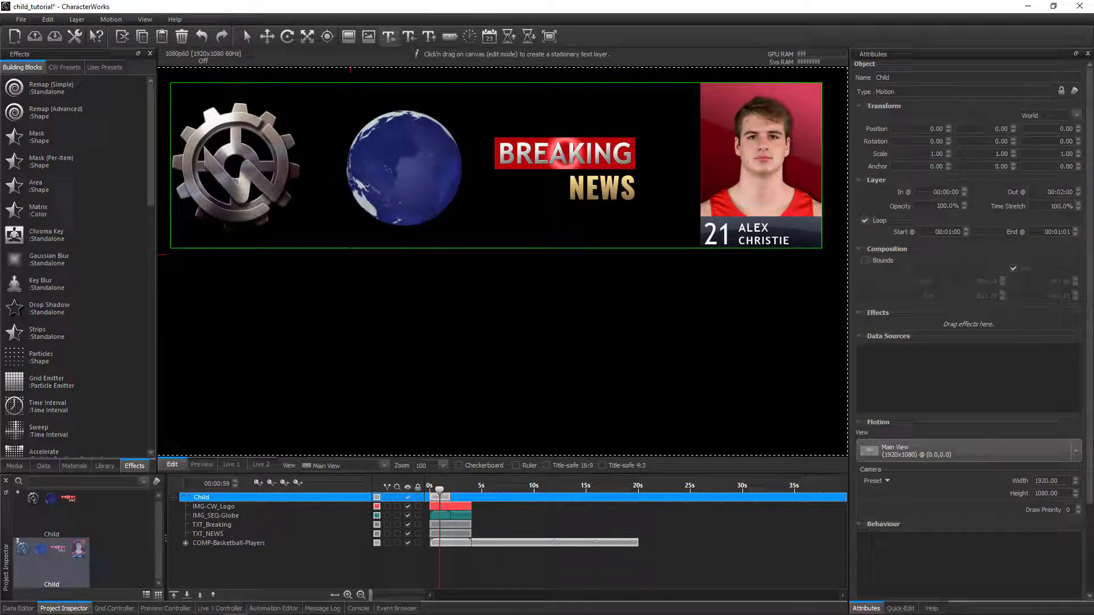
Create a stationary text layer about 804 by 544 below the existing graphics, containing the text "CharacterWorks".
drag(350, 254, 639, 450)
text(CharacterWorks)
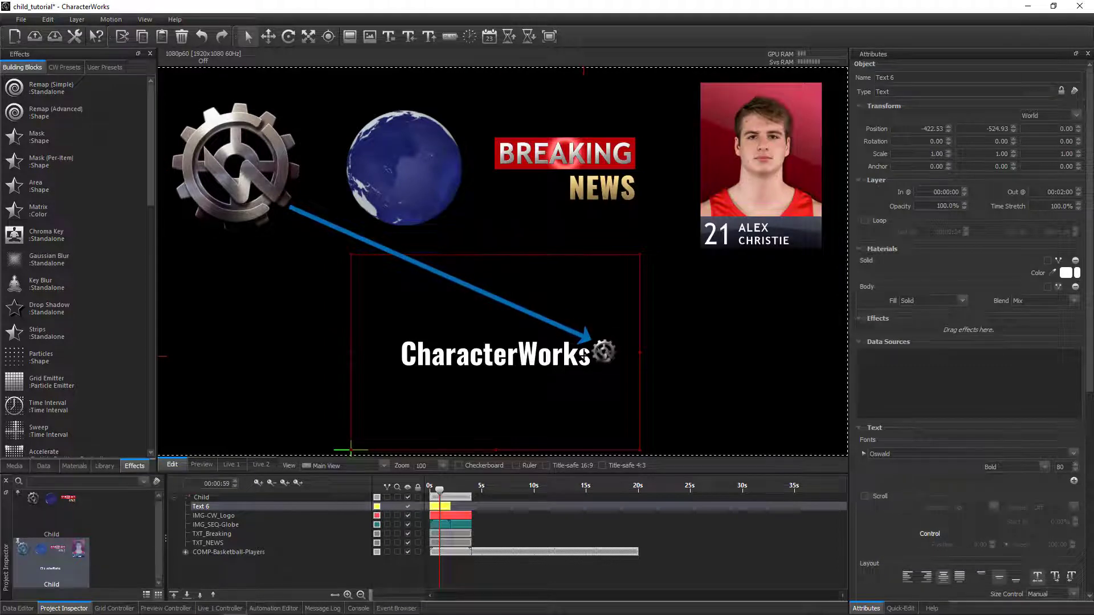
Embed the gear logo at the end of the CharacterWorks text as a child and expand the text layer's children.
scroll(1087, 356, down, 6)
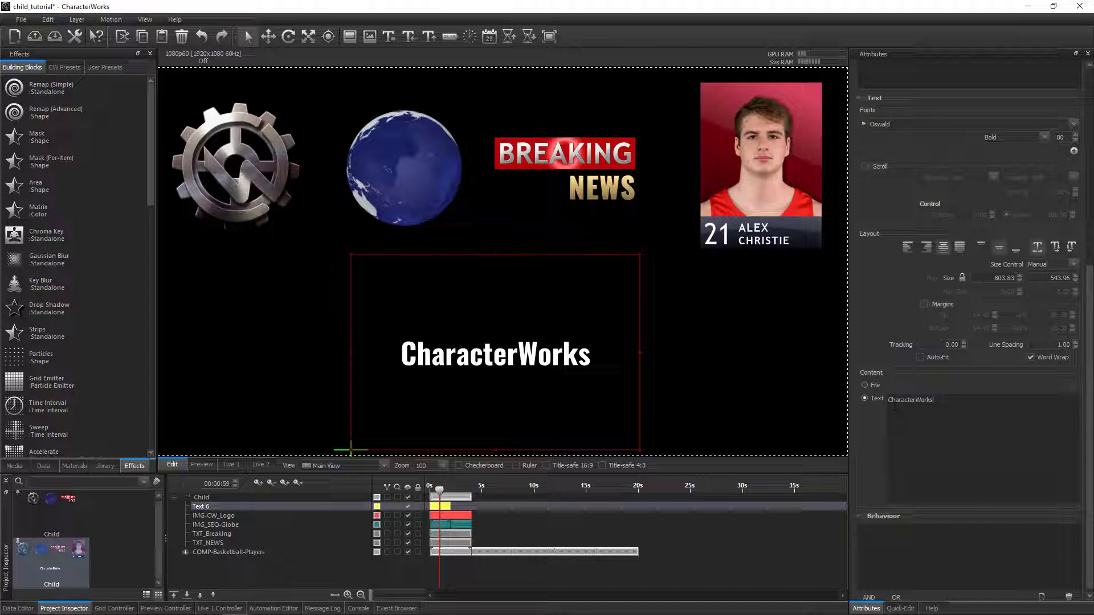
drag(248, 169, 955, 401)
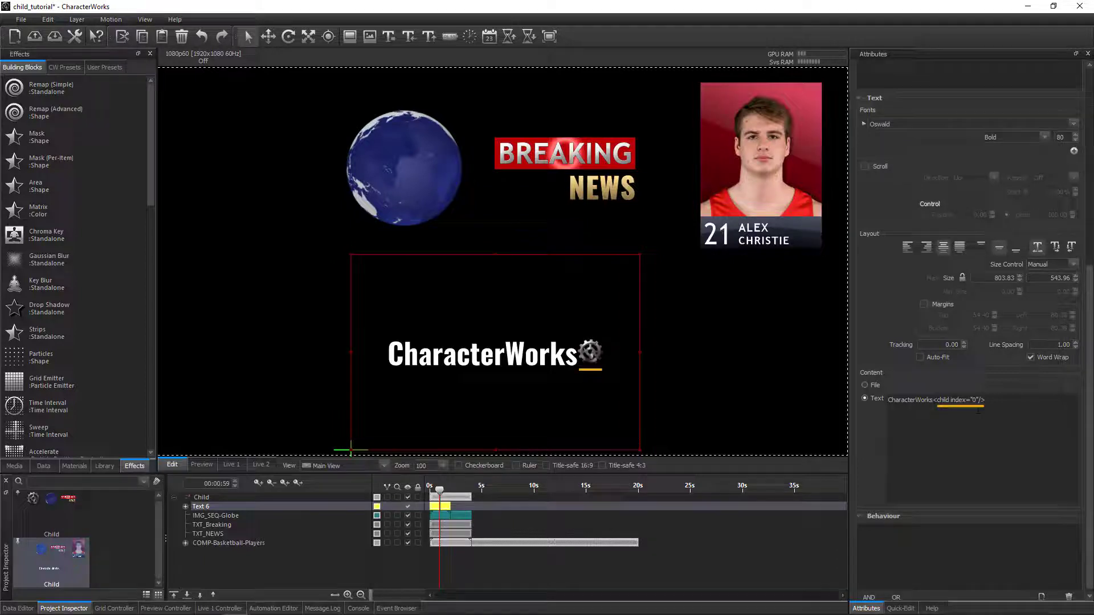
click(185, 506)
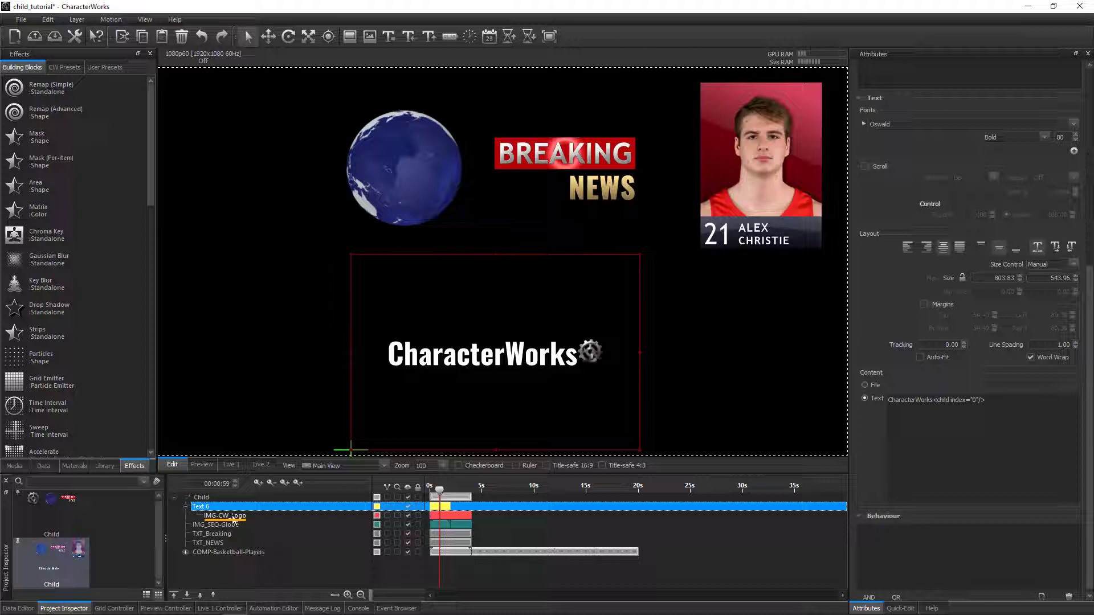
click(937, 400)
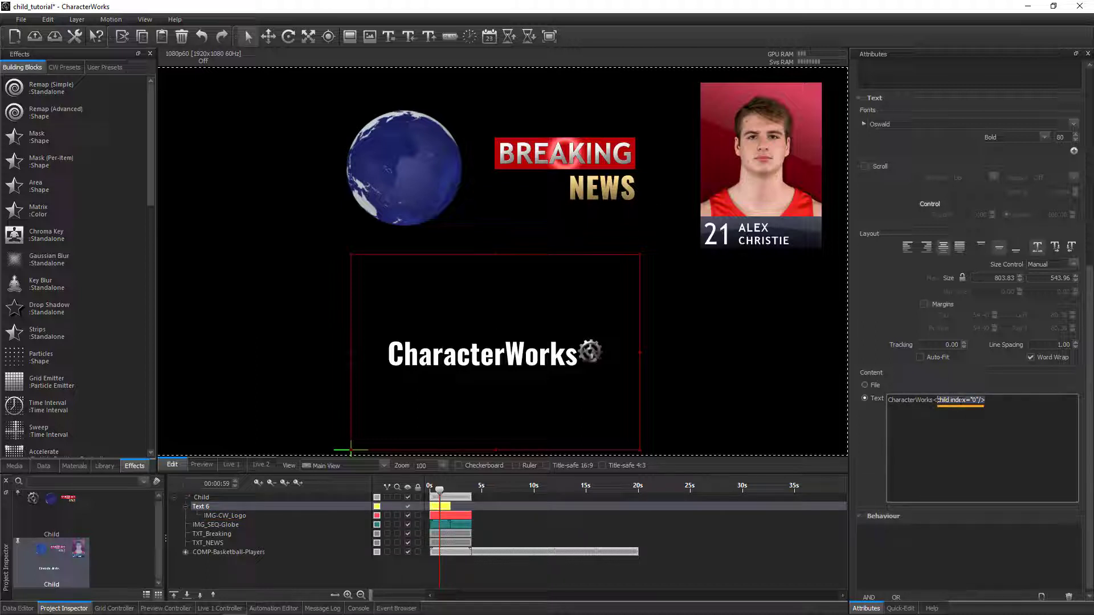
drag(415, 464, 250, 516)
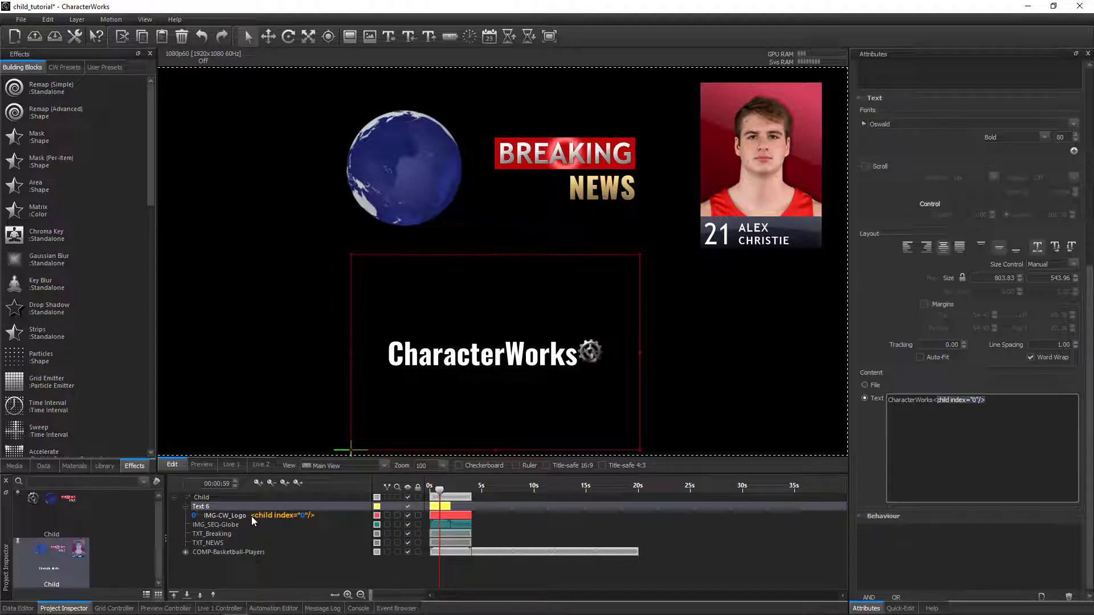
Copy the <child index="0"/> tag to the start of the text and move the trailing tag onto a second line.
drag(934, 399, 984, 399)
right_click(978, 401)
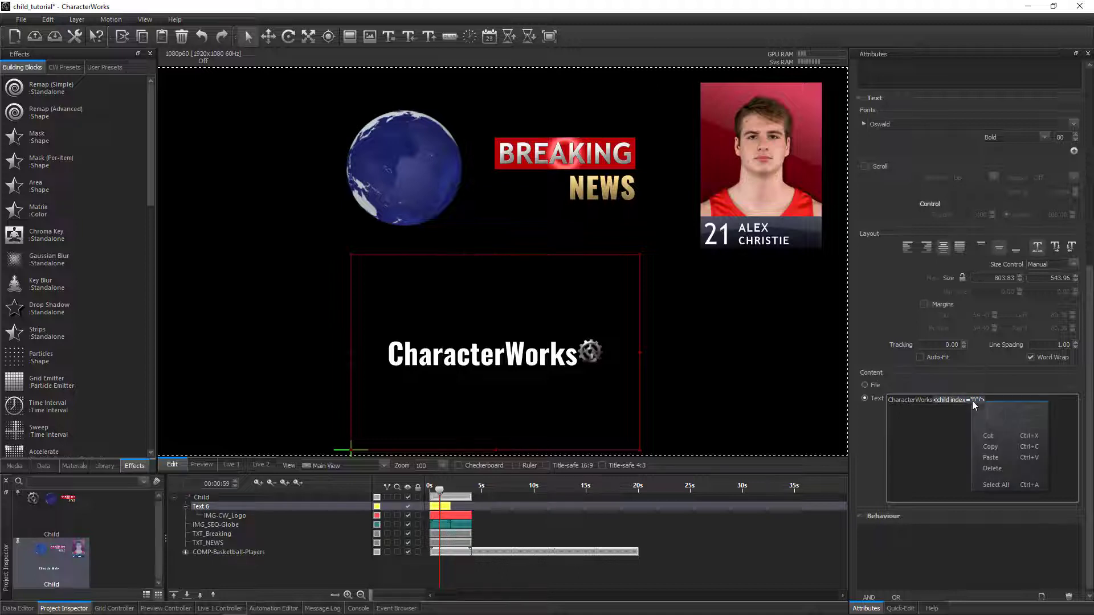
click(997, 448)
click(889, 400)
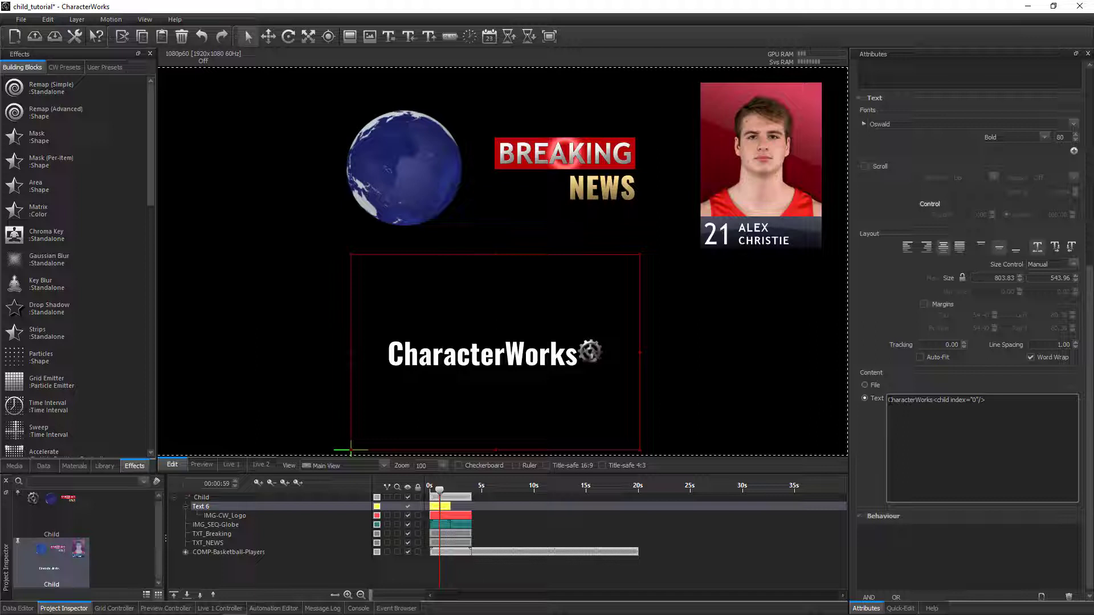
right_click(890, 400)
click(909, 455)
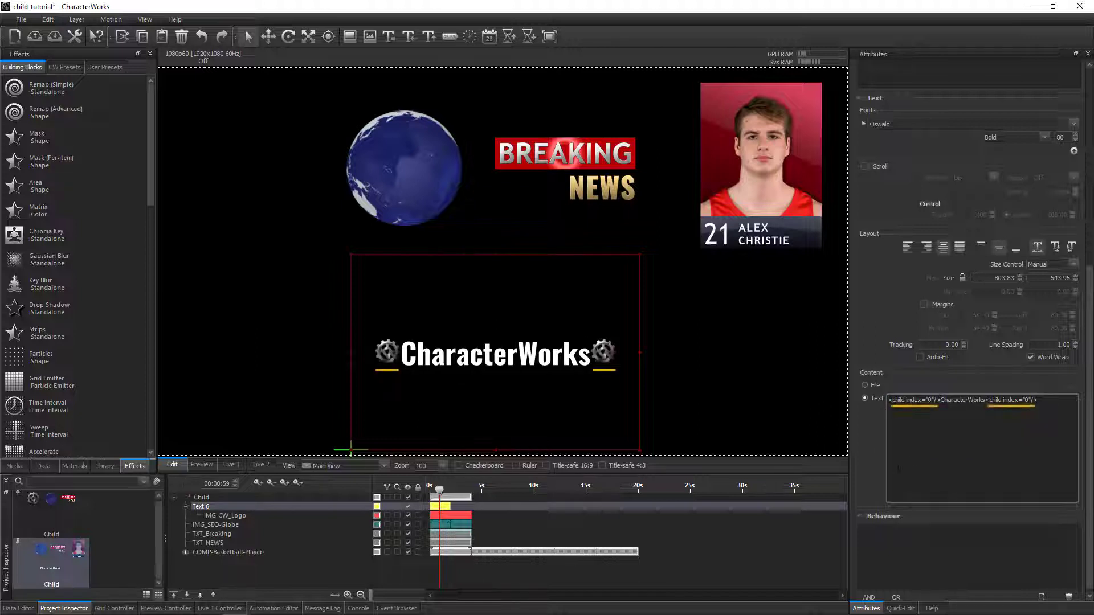
click(986, 400)
key(Return)
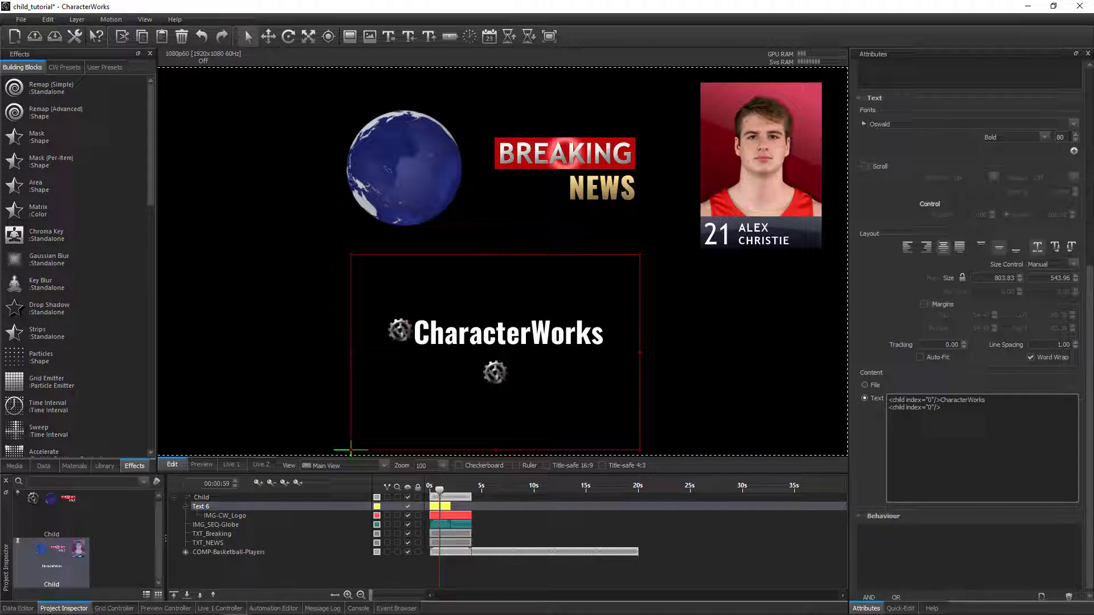
Set the text's font size to 106 and widen its box to about 862.
scroll(1069, 137, up, 11)
scroll(1059, 137, up, 15)
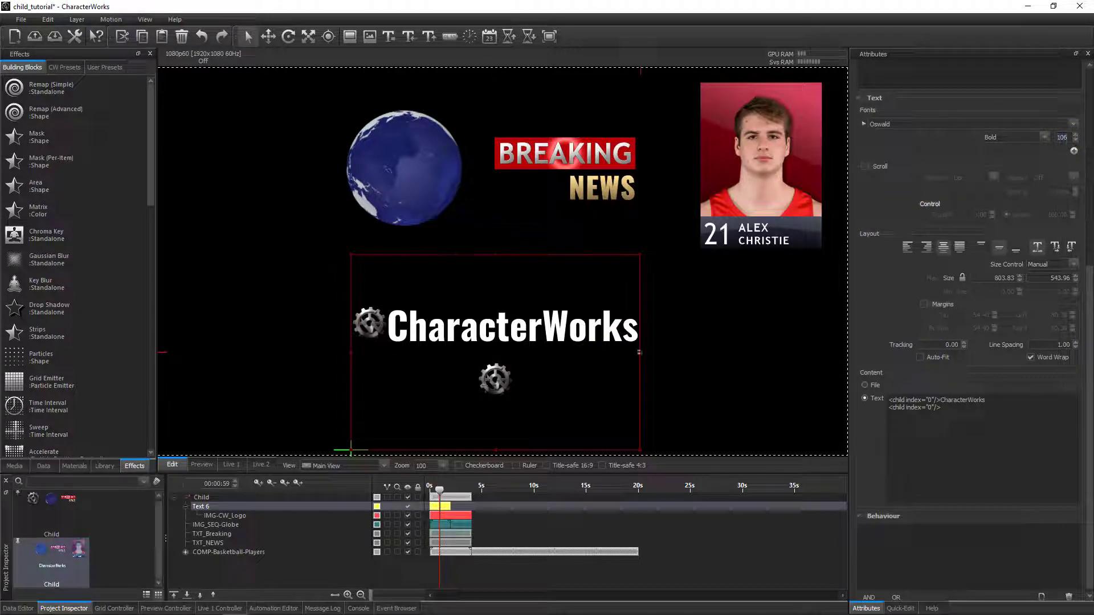
drag(639, 352, 661, 352)
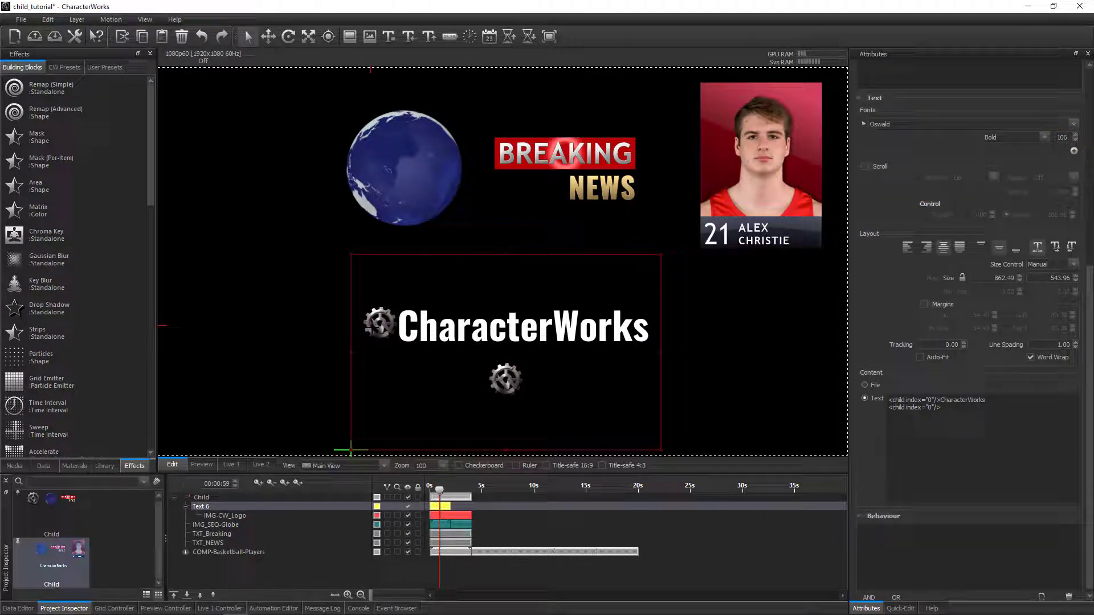
Set the child gear logo's horizontal and vertical scale to 0.46.
click(219, 516)
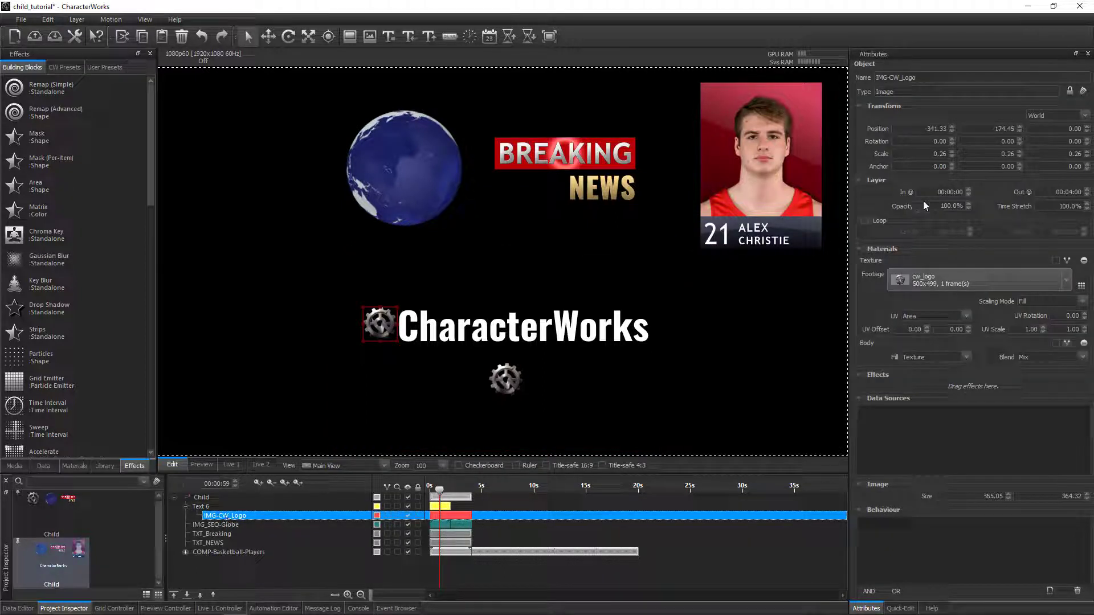
scroll(933, 155, up, 2)
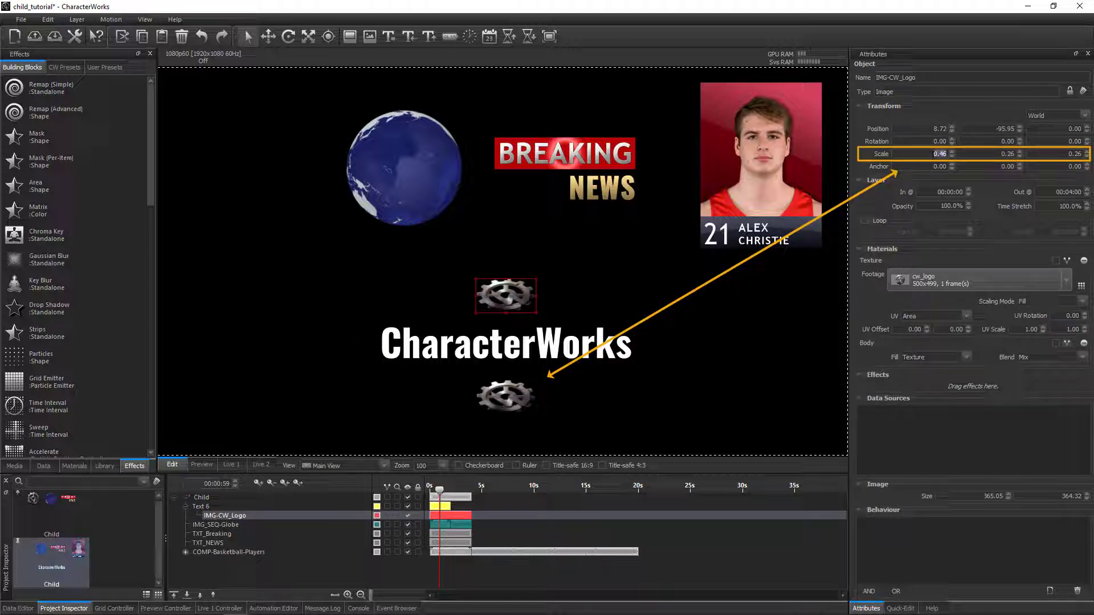
double_click(980, 153)
text(0.46)
key(Return)
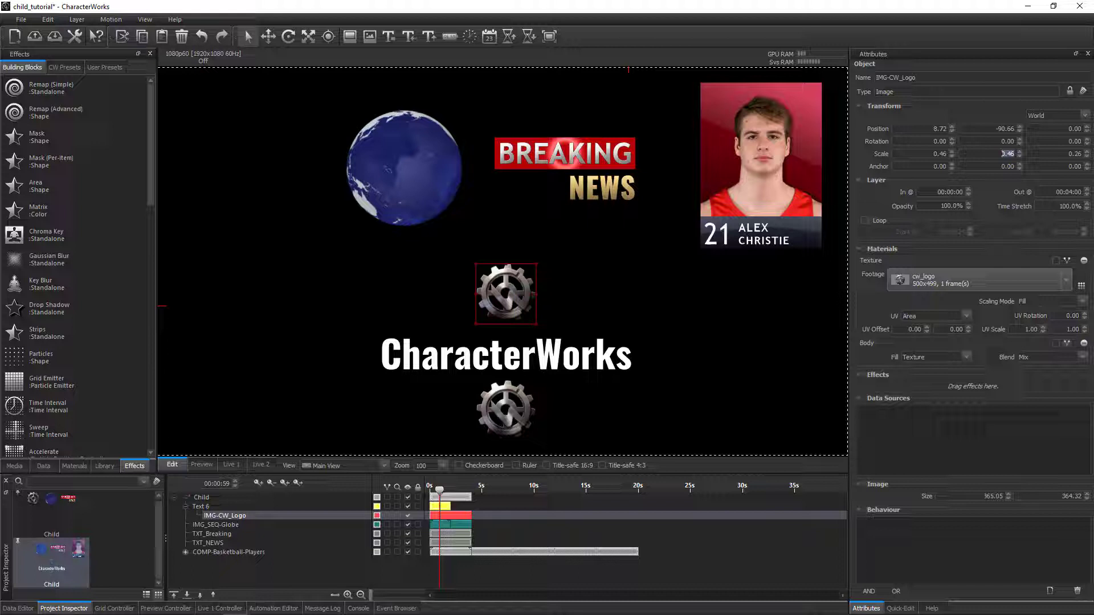
Widen the CharacterWorks text box on both sides to about 1132.
click(197, 507)
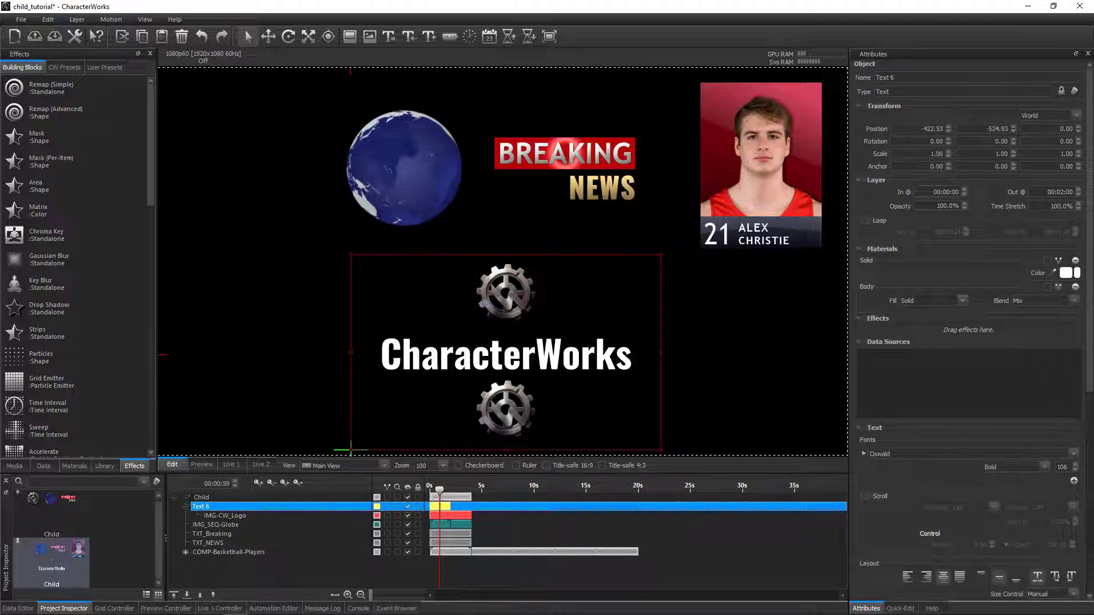
drag(324, 353, 287, 353)
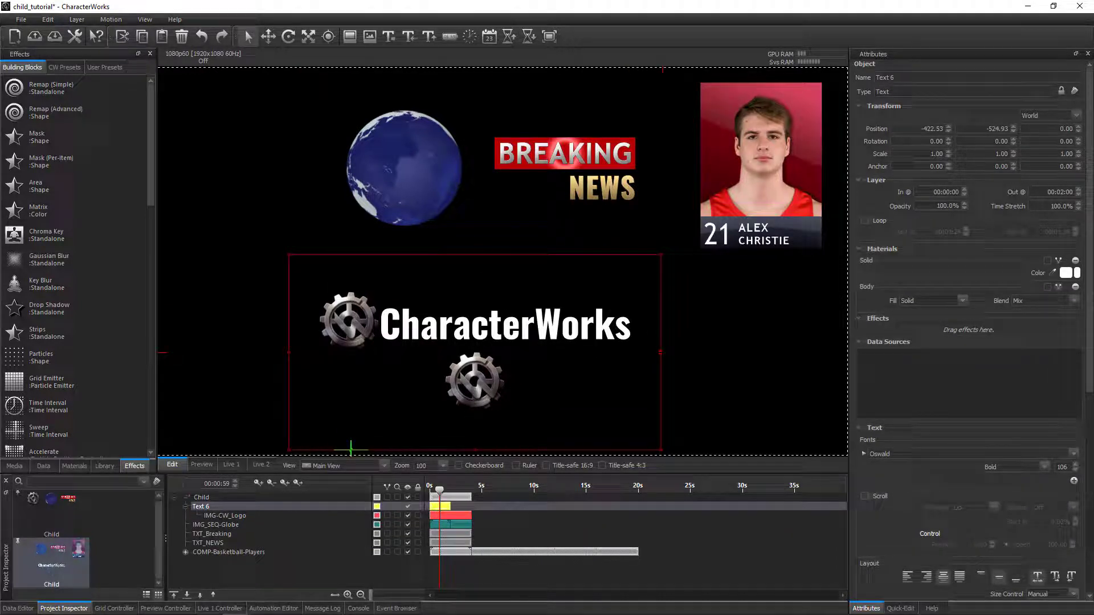
drag(663, 354, 690, 354)
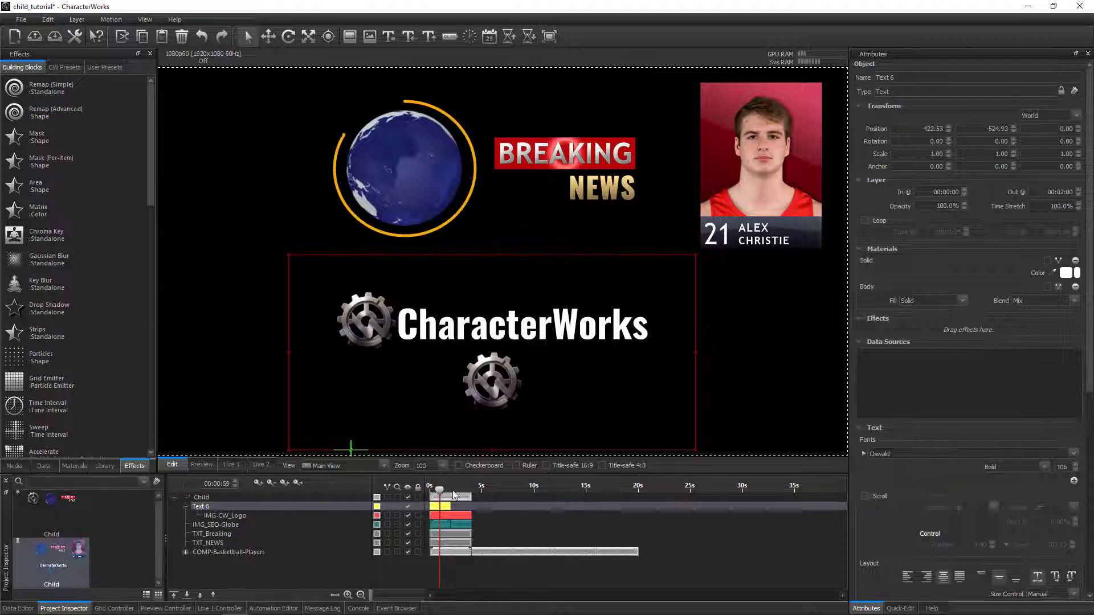
Scrub the animation to 00:01:09 and make the IMG_SEQ-Globe layer a child of the CharacterWorks text layer.
drag(439, 491, 442, 490)
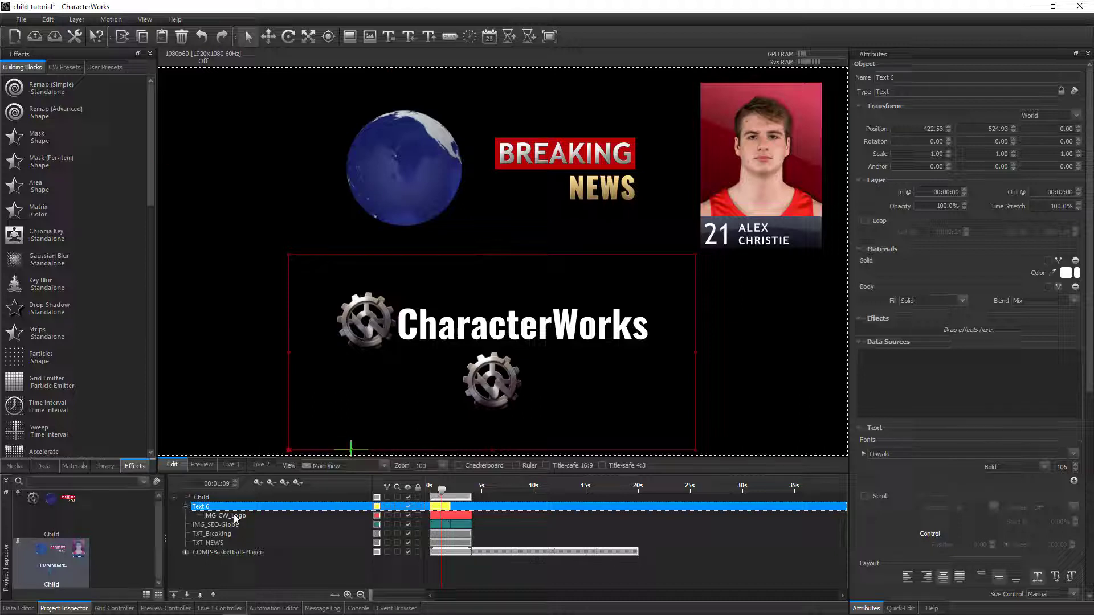
click(203, 524)
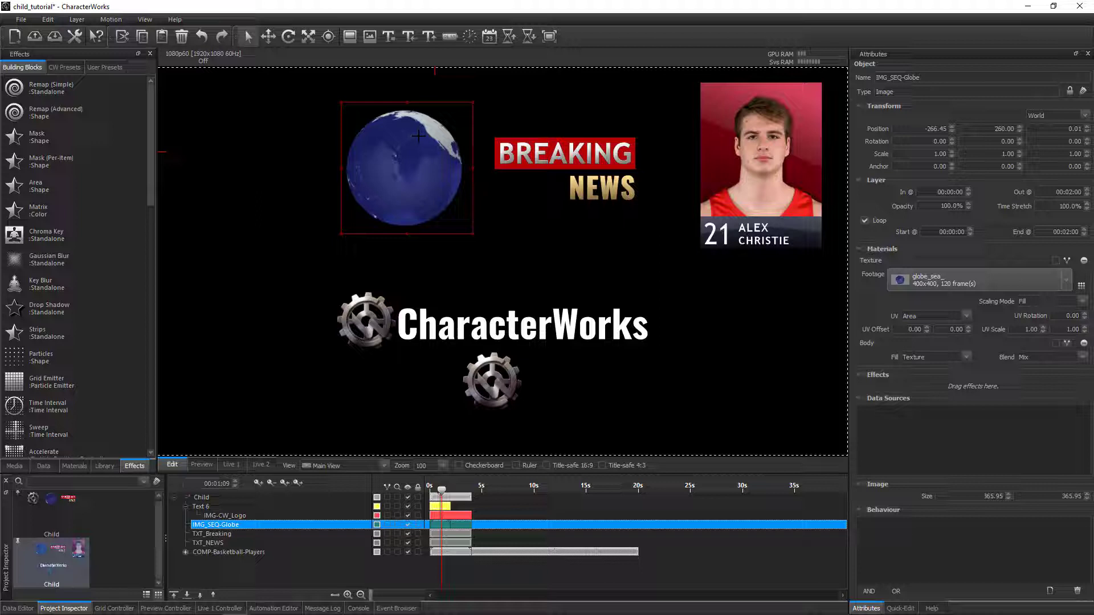
drag(209, 525, 207, 507)
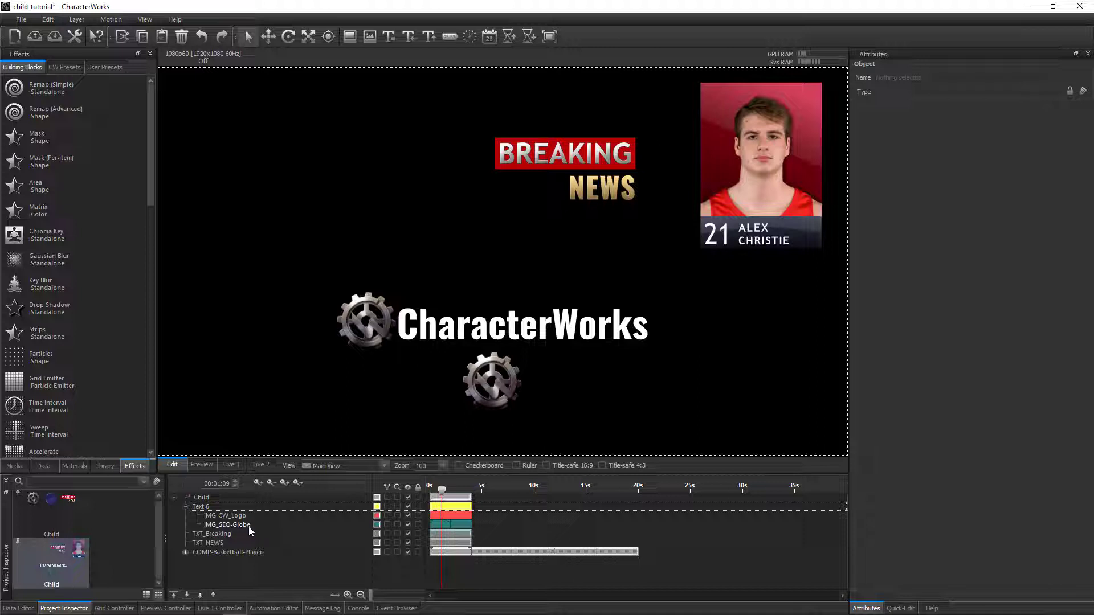
Change the second line's child tag index to 1 in the CharacterWorks text and scrub through the animation.
click(231, 508)
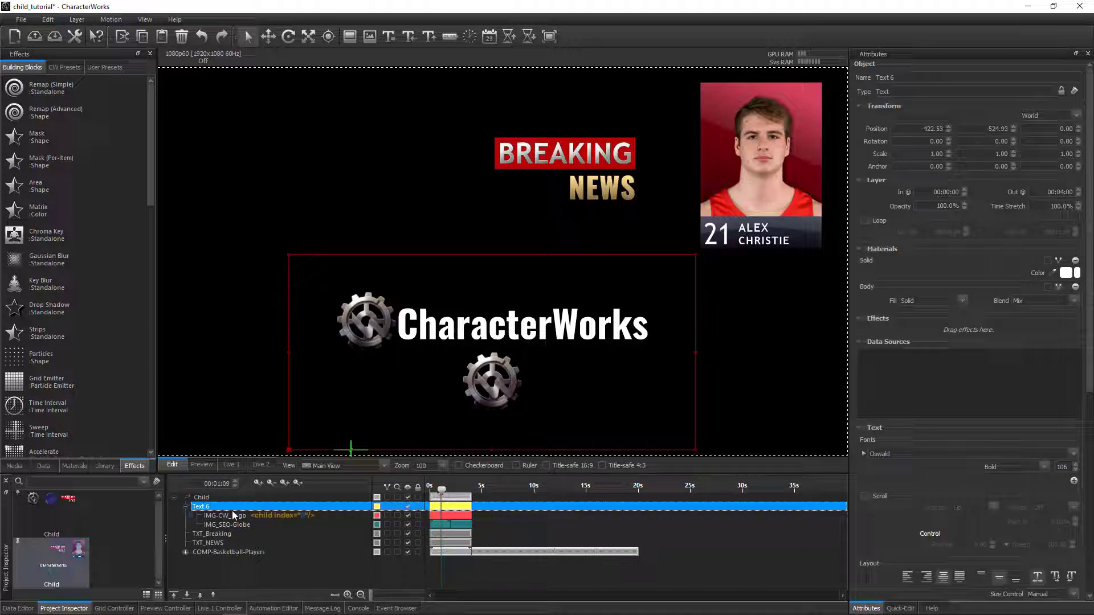
click(1087, 543)
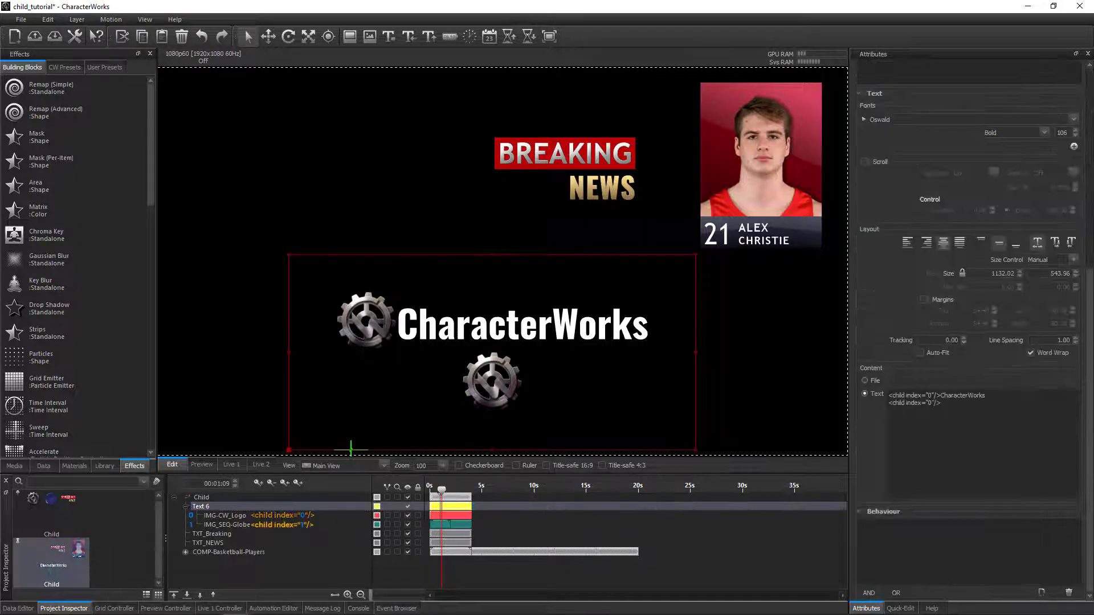
click(928, 403)
key(BackSpace)
text(1)
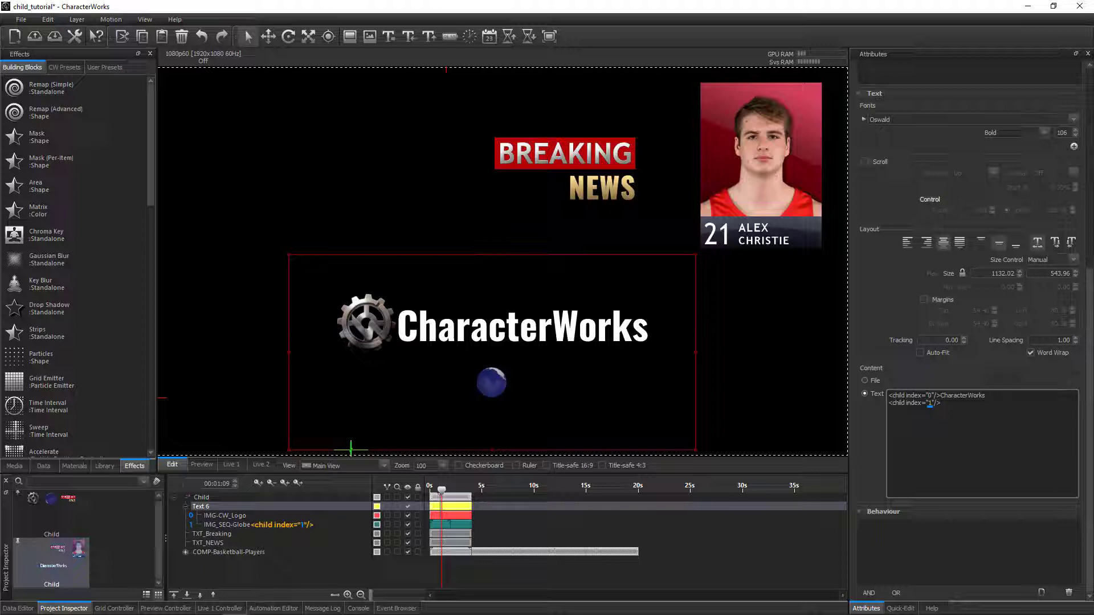
mouse_move(448, 488)
mouse_down()
mouse_move(432, 489)
mouse_move(451, 494)
mouse_move(441, 489)
mouse_up()
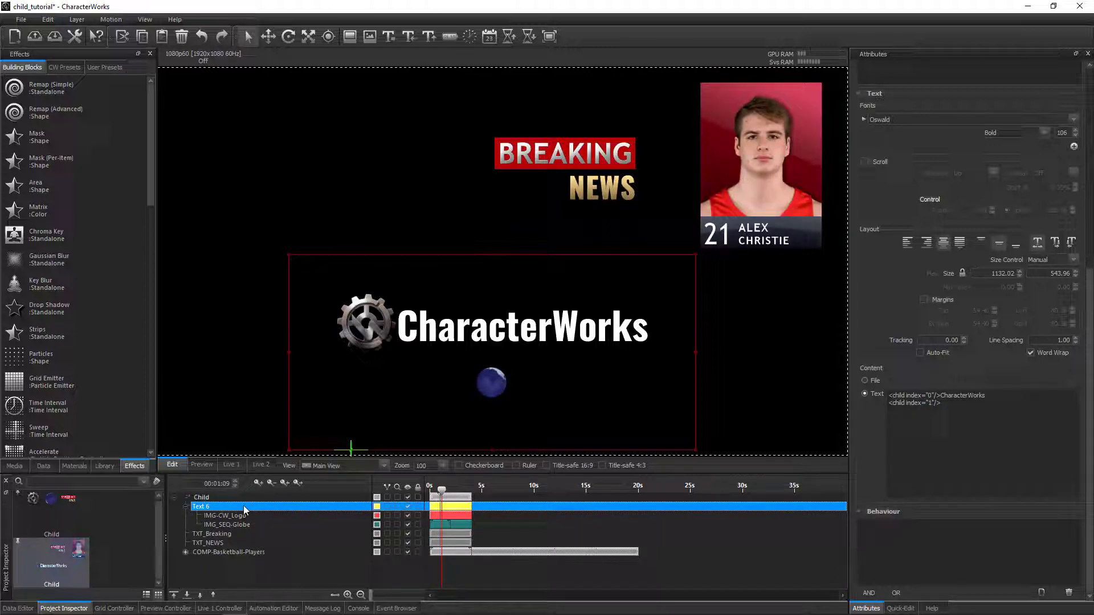
Set the child globe's horizontal and vertical scale to 0.56 and scrub the animation to 00:02:14.
click(228, 525)
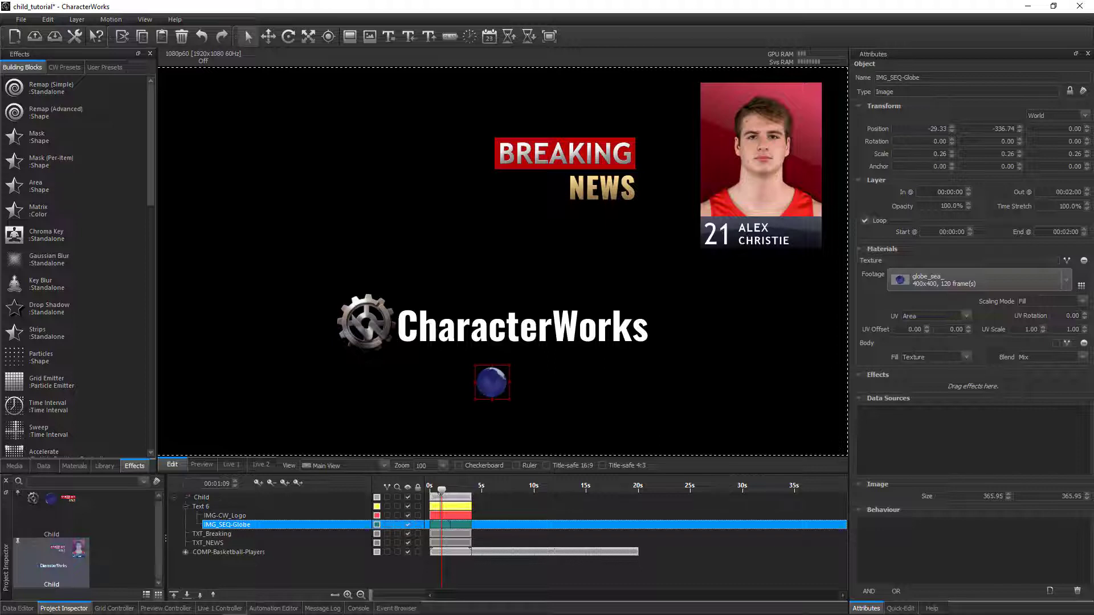
scroll(938, 154, up, 3)
scroll(971, 158, up, 3)
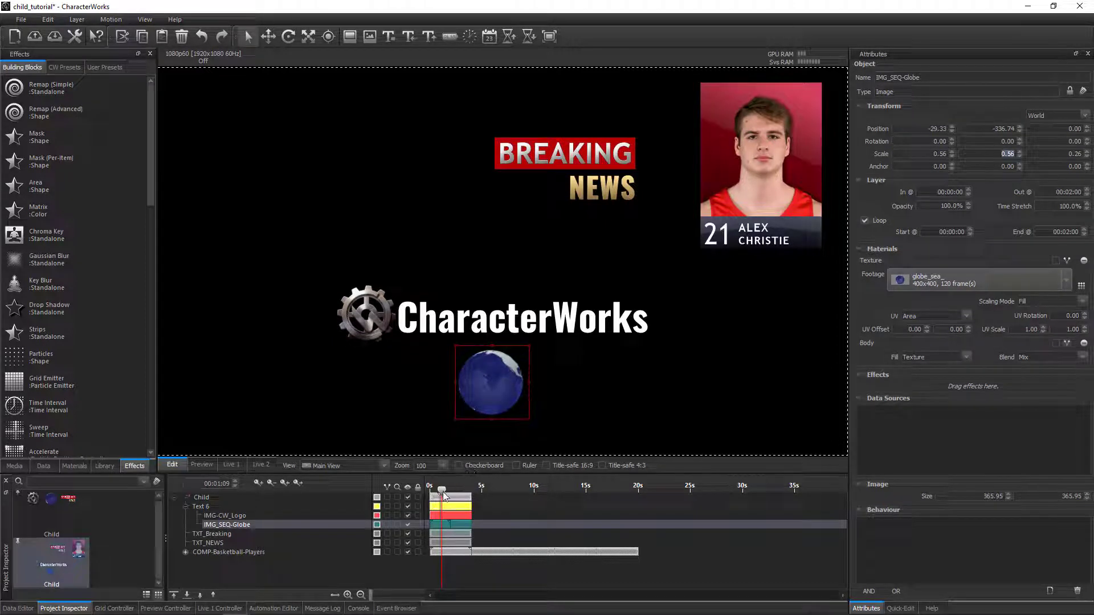
drag(445, 495, 454, 496)
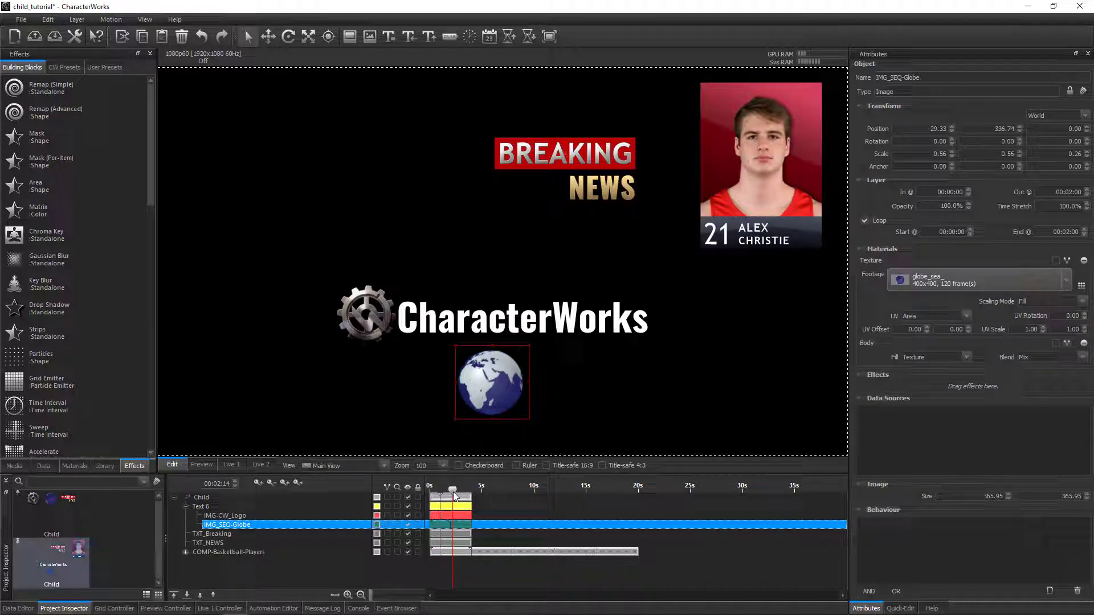
Widen the CharacterWorks text box on both sides to about 1541.
click(201, 506)
drag(288, 354, 222, 352)
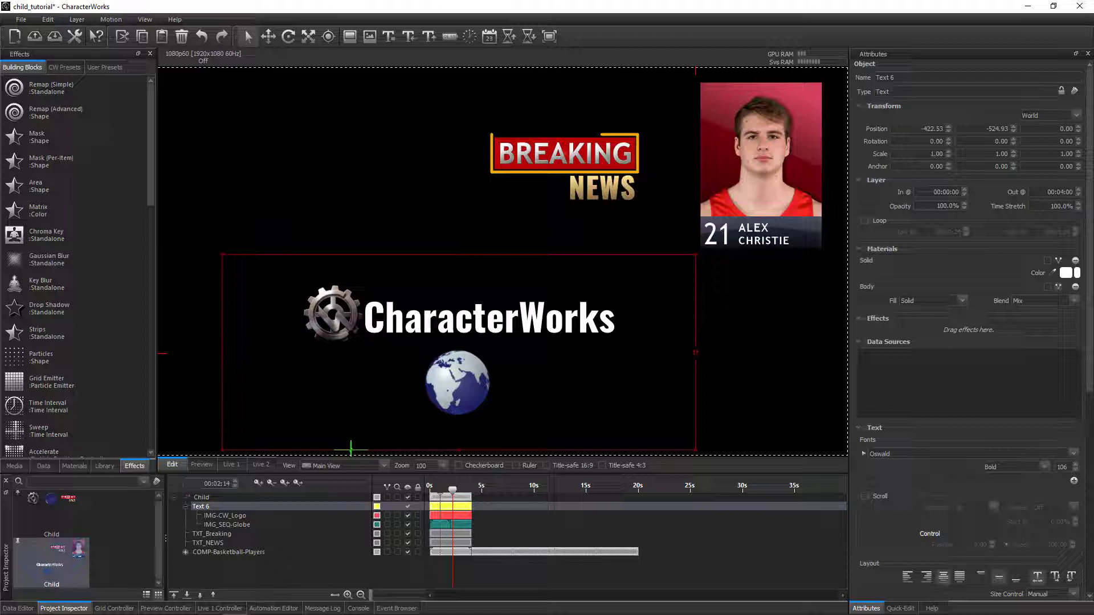
drag(695, 352, 776, 352)
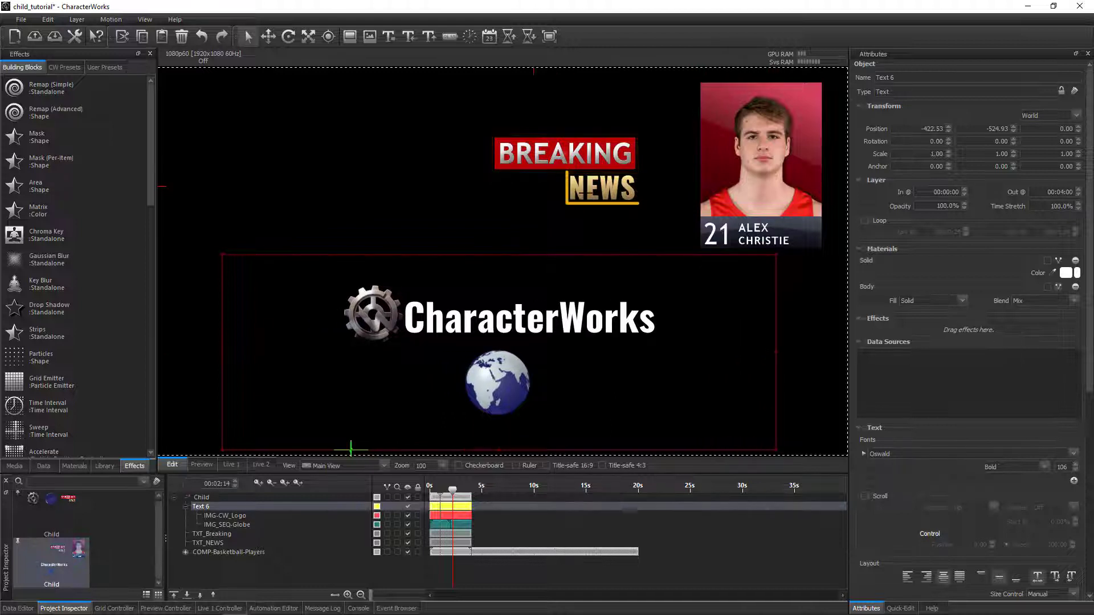
Make the TXT_Breaking and TXT_NEWS layers children of the CharacterWorks text layer.
click(223, 534)
click(216, 543)
drag(212, 534, 237, 511)
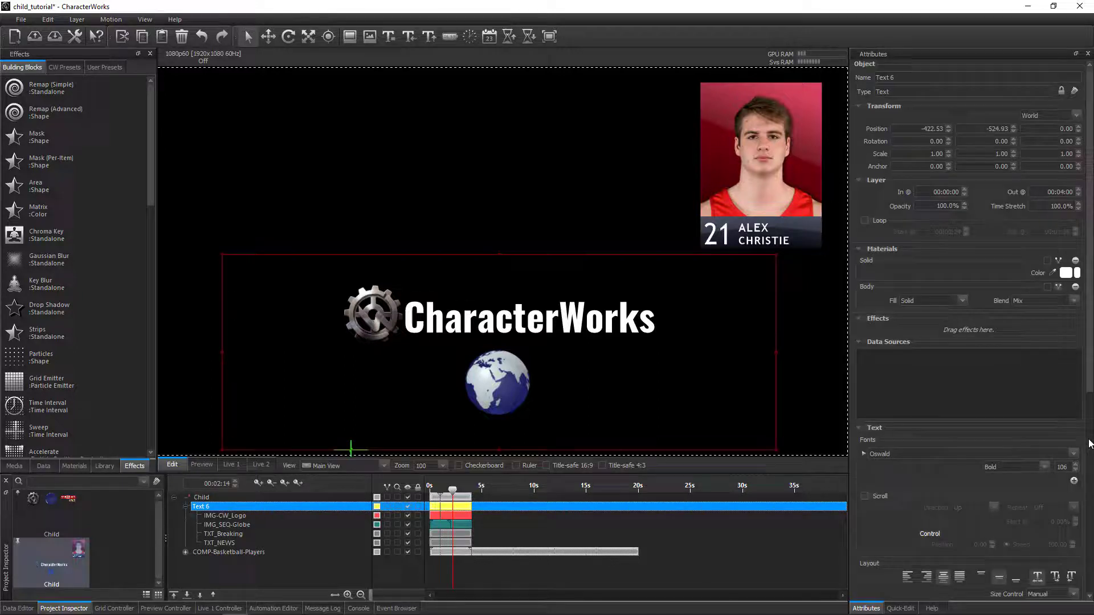
Insert the BREAKING text after "CharacterWorks" on the first line with the tag <child index="2"/>.
scroll(938, 475, down, 6)
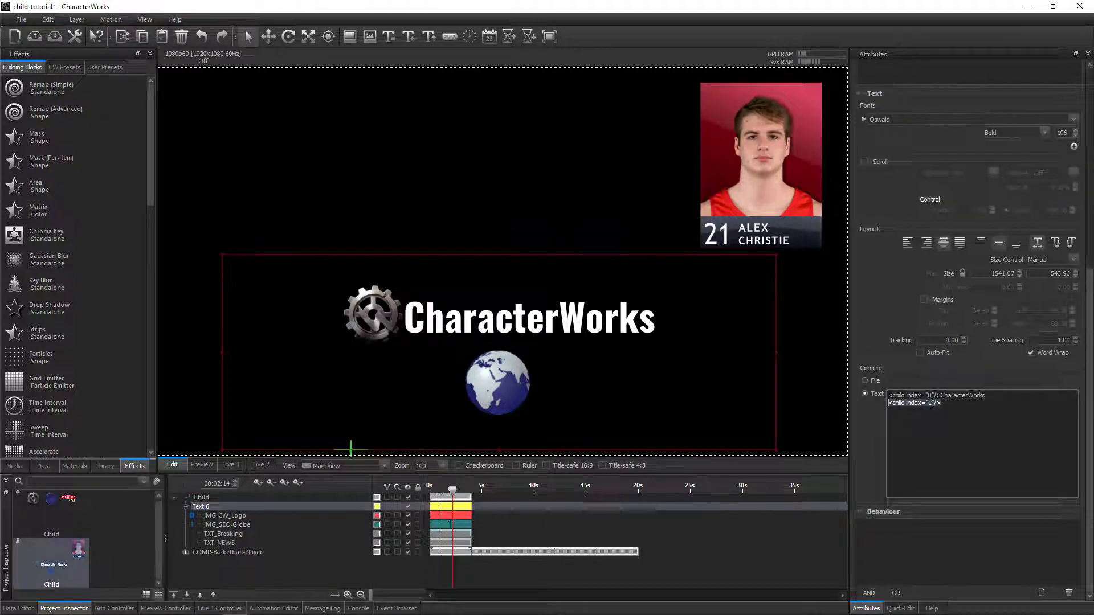
click(986, 395)
text(<child index="1"/>)
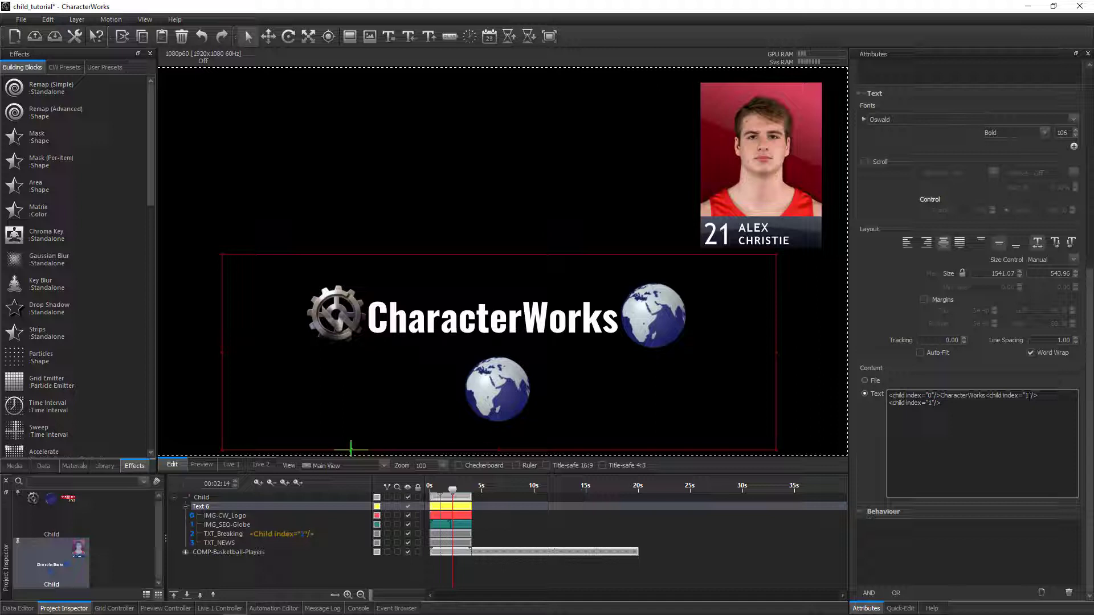
drag(1029, 395, 1025, 395)
text(2)
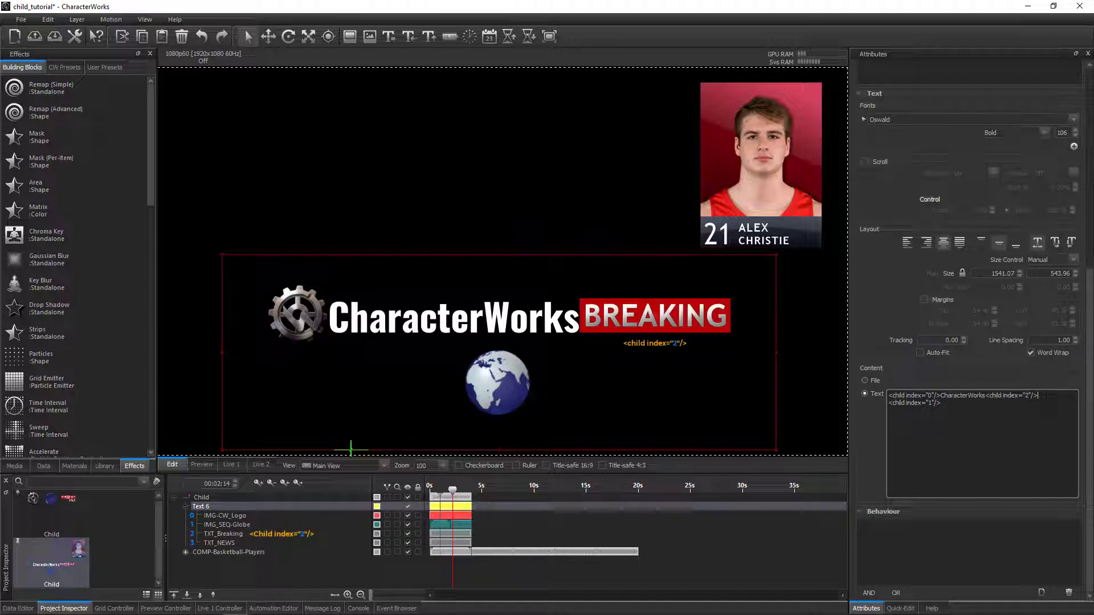
Insert the NEWS text after the BREAKING tag on the first line with the tag <child index="3"/>.
text(<child index="1"/>)
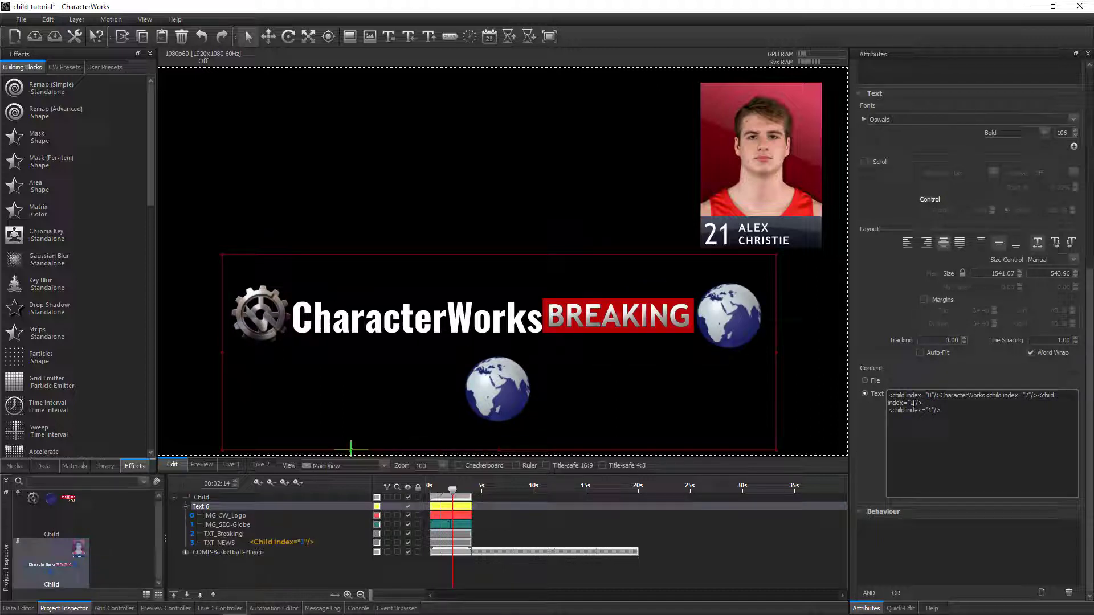
text(3)
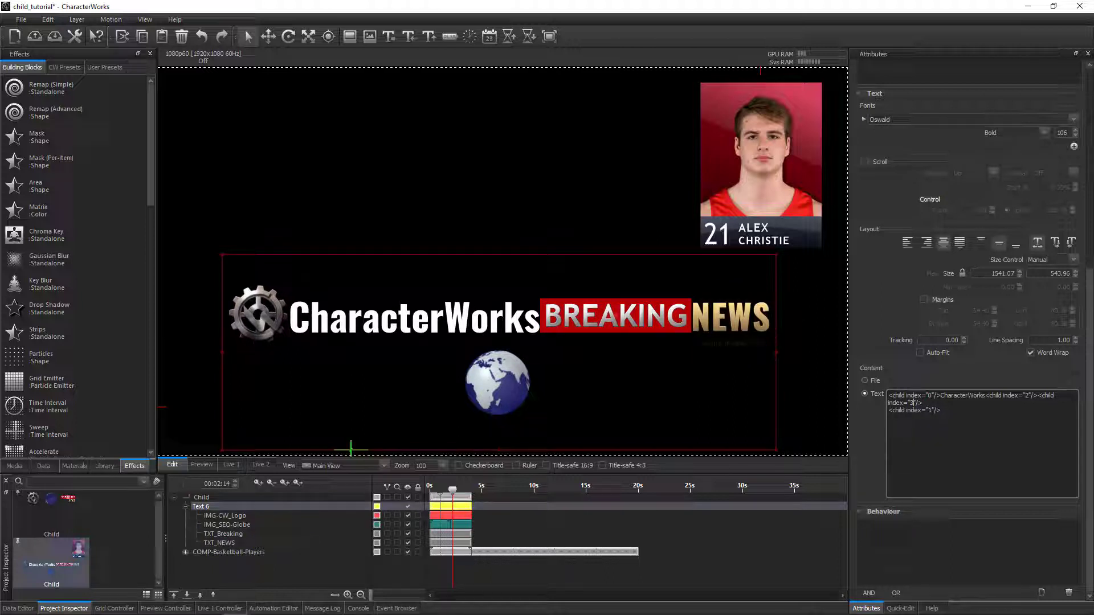
Widen the text box to about 1587 and put spaces between CharacterWorks, BREAKING and NEWS on the first line.
drag(222, 352, 214, 352)
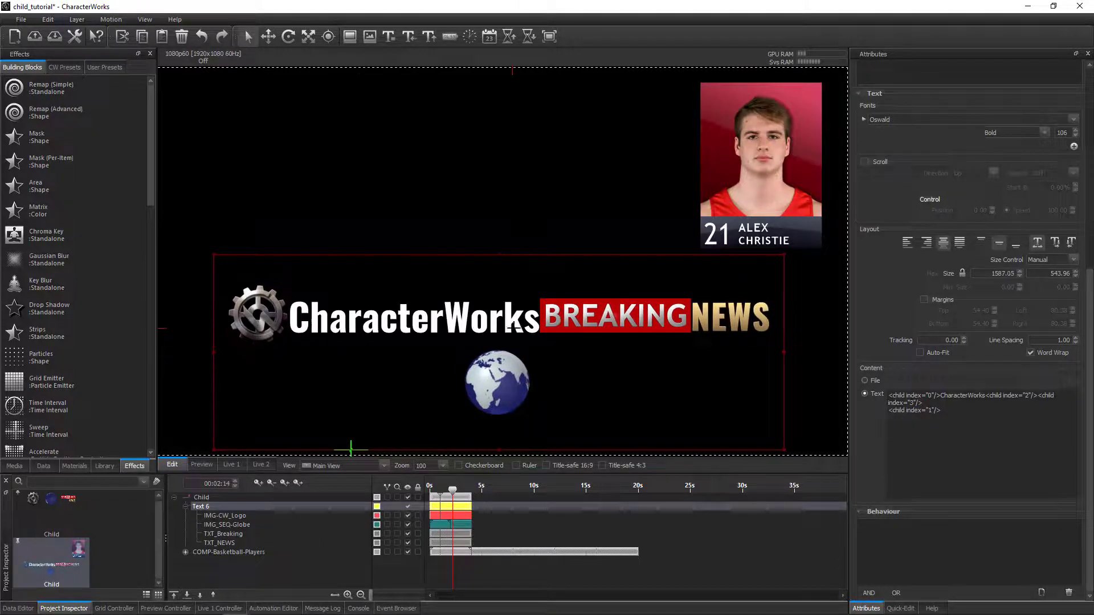
click(1037, 395)
click(985, 395)
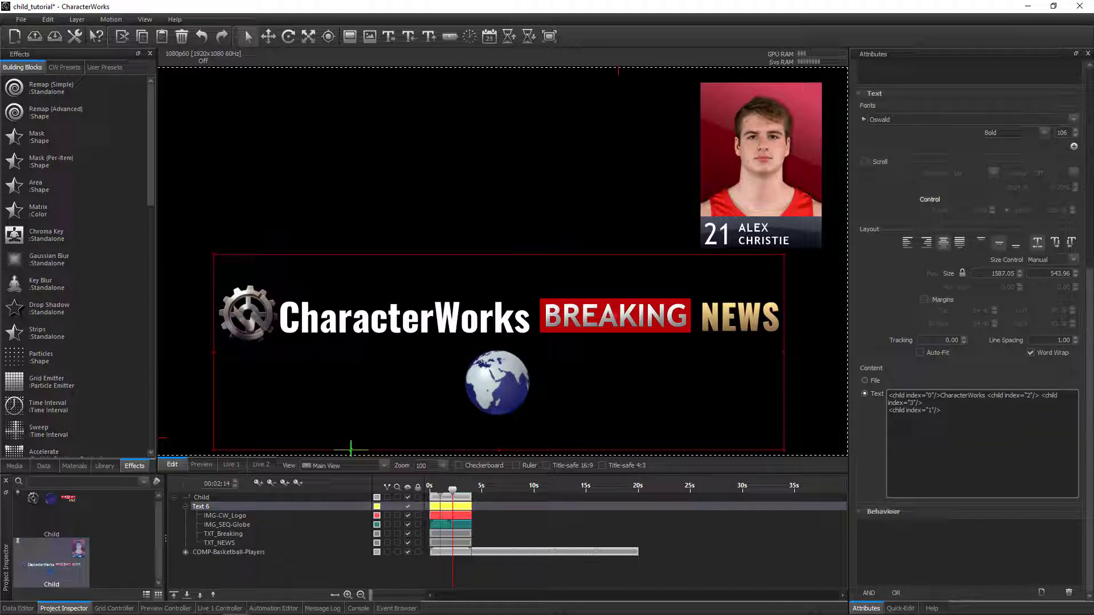
Extend the text box upward to a height of about 753 and move the text layer up slightly.
drag(499, 254, 499, 179)
key(w)
drag(348, 395, 345, 375)
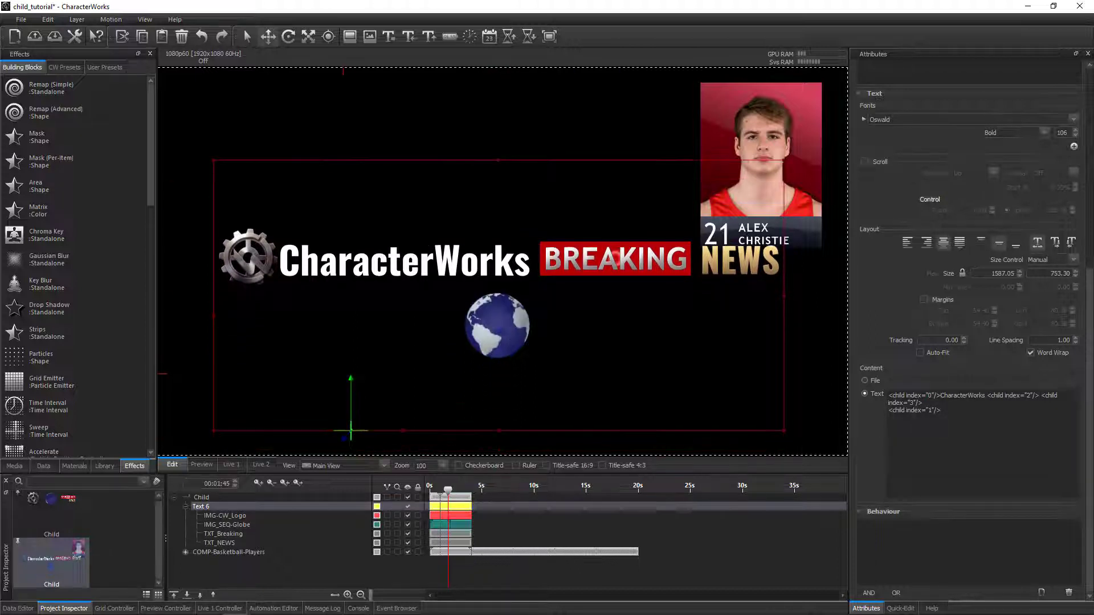
Check the layers inside COMP-Basketball-Players, then make the composition a child of the CharacterWorks text layer.
click(213, 552)
click(185, 552)
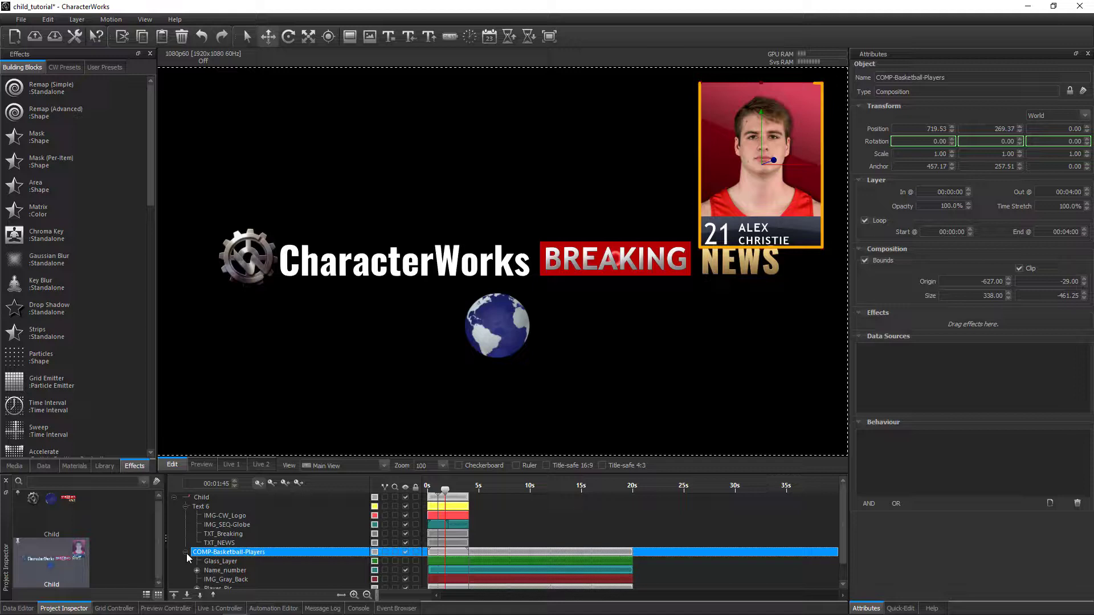
scroll(231, 572, down, 1)
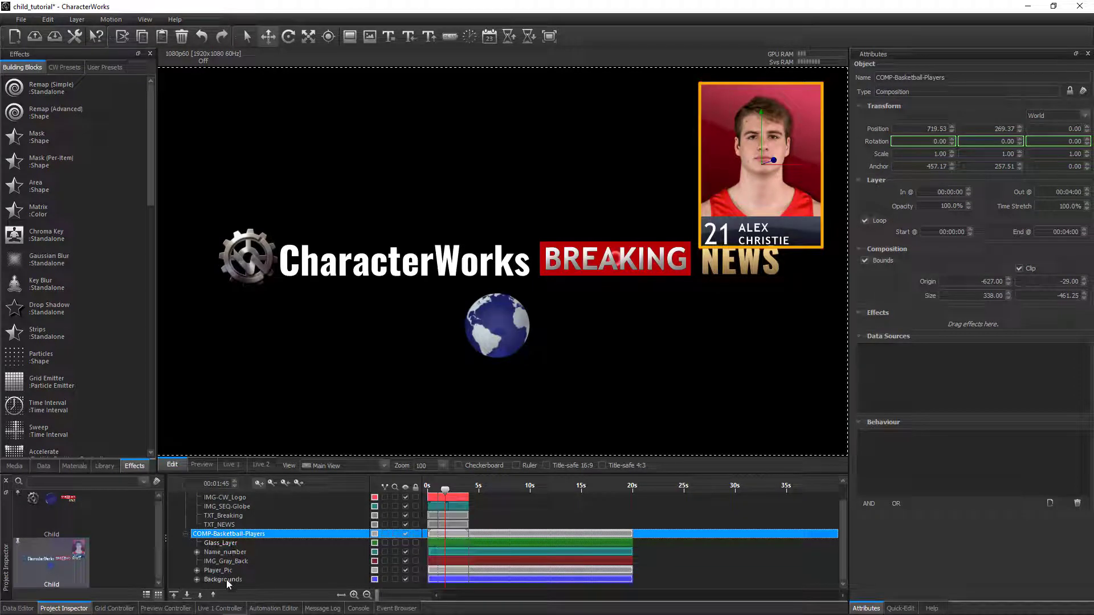
click(197, 552)
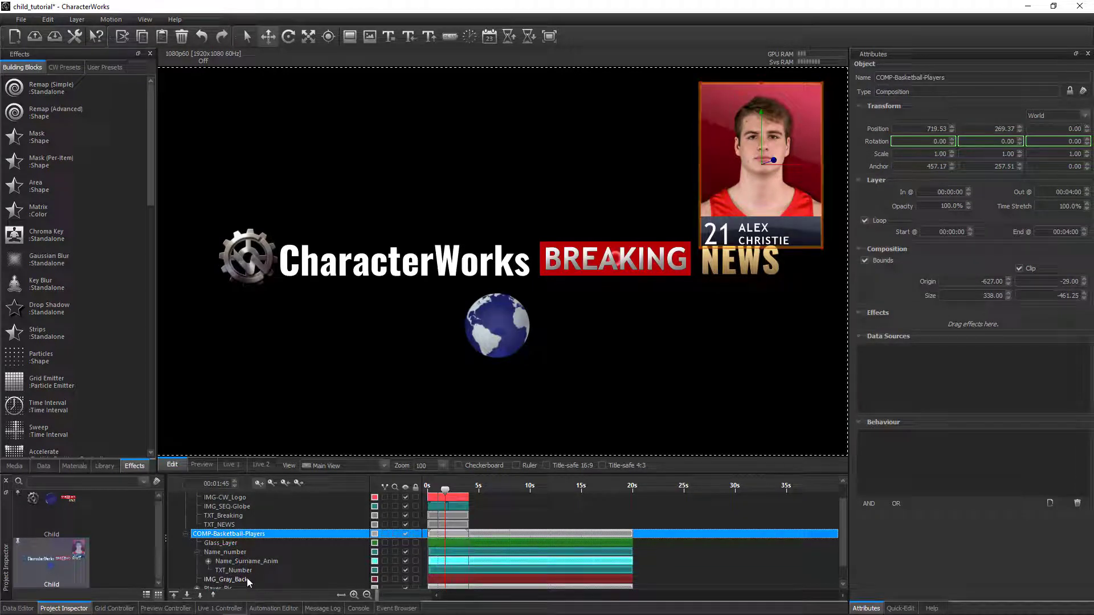
click(196, 552)
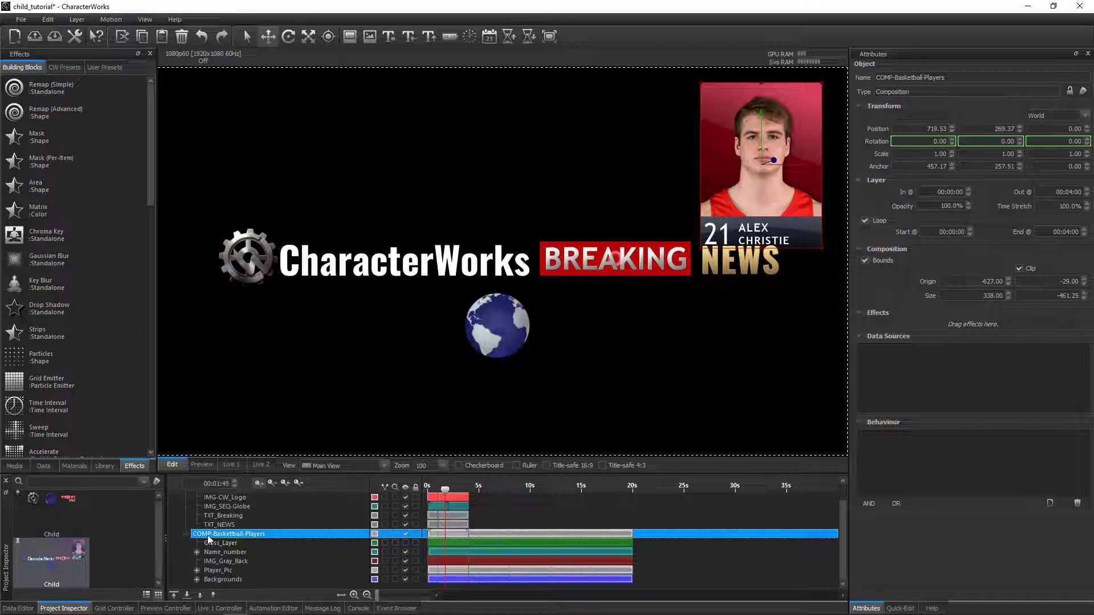
click(185, 534)
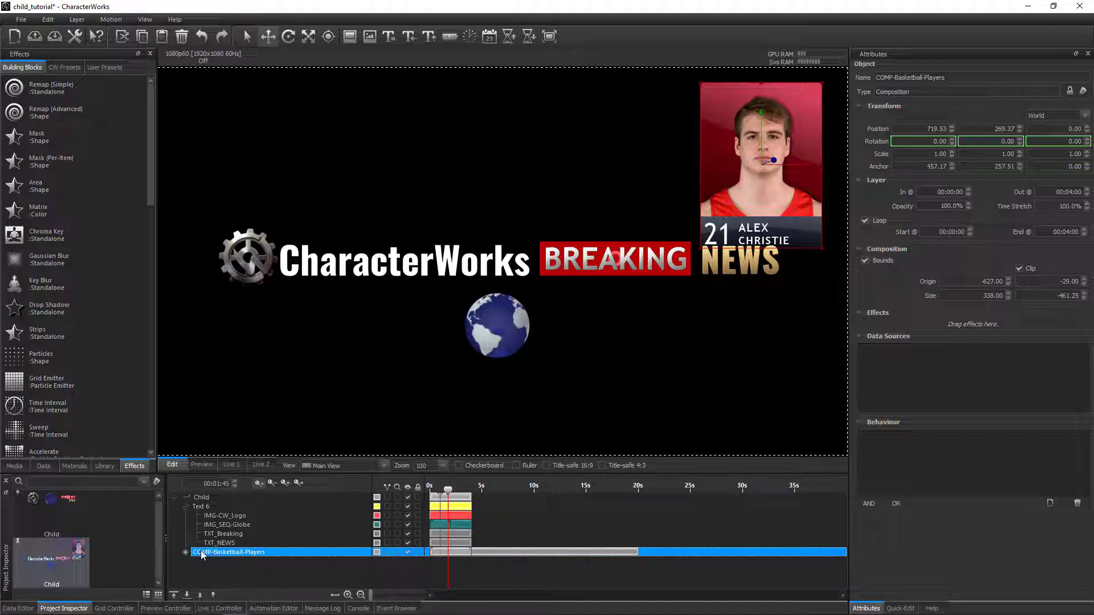
drag(202, 552, 204, 505)
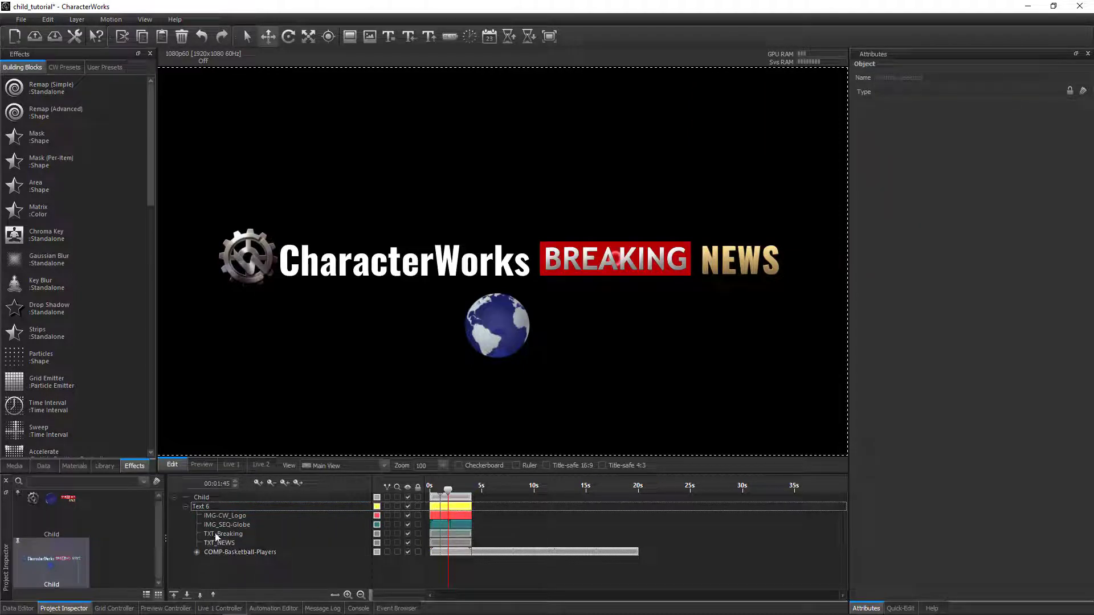
Add the tag <child index="4"/> on a new line below the globe's tag in the CharacterWorks text layer's content.
click(200, 508)
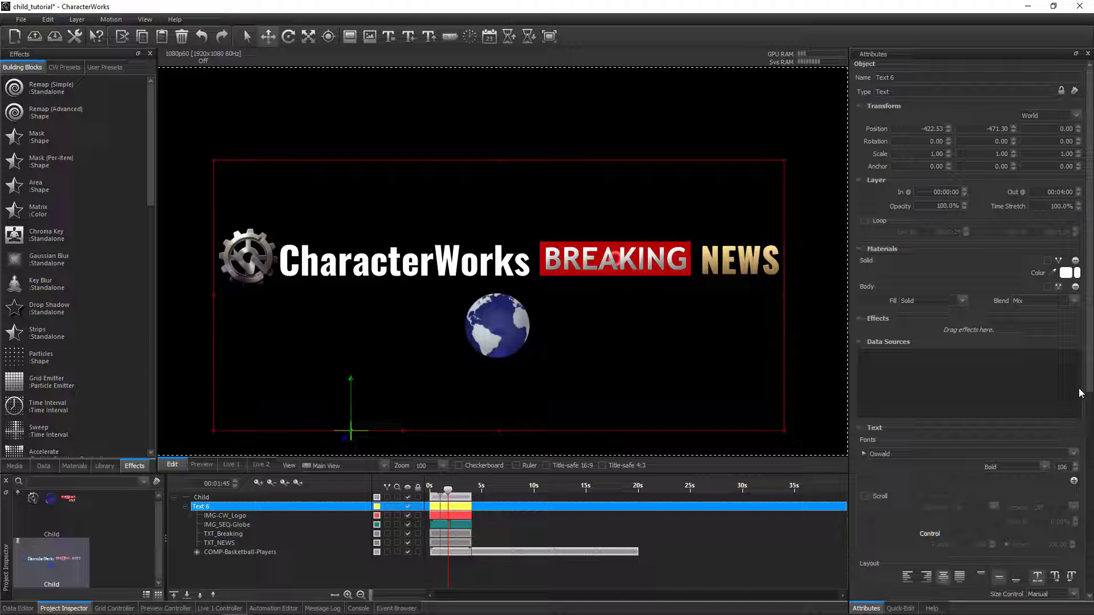
scroll(950, 490, down, 5)
mouse_move(964, 464)
mouse_down()
mouse_move(900, 463)
mouse_move(887, 449)
mouse_up()
key(ctrl+c)
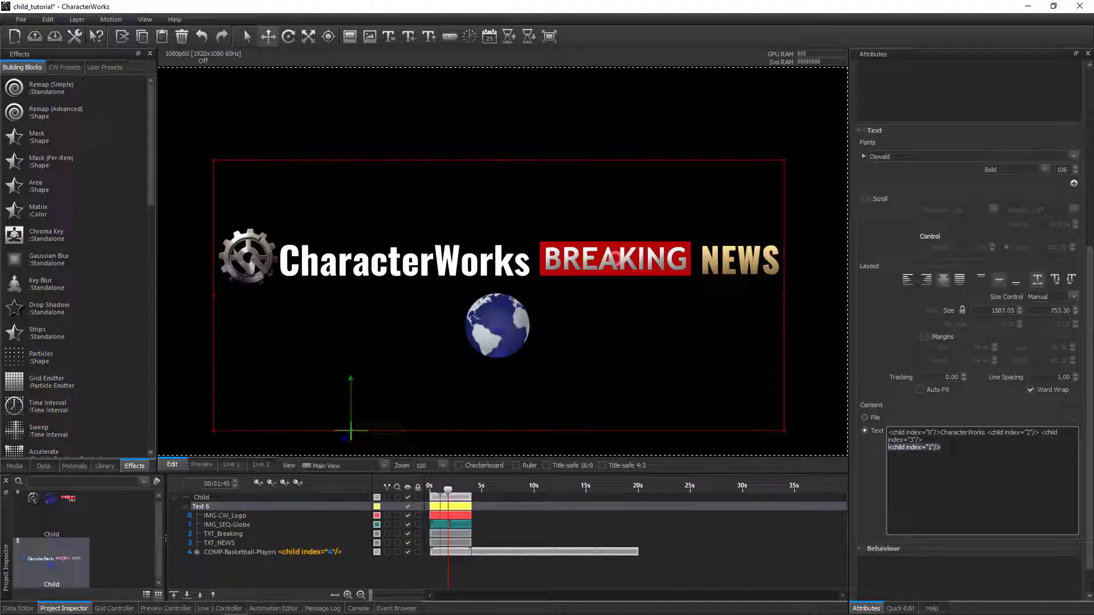
key(End)
key(Return)
key(ctrl+v)
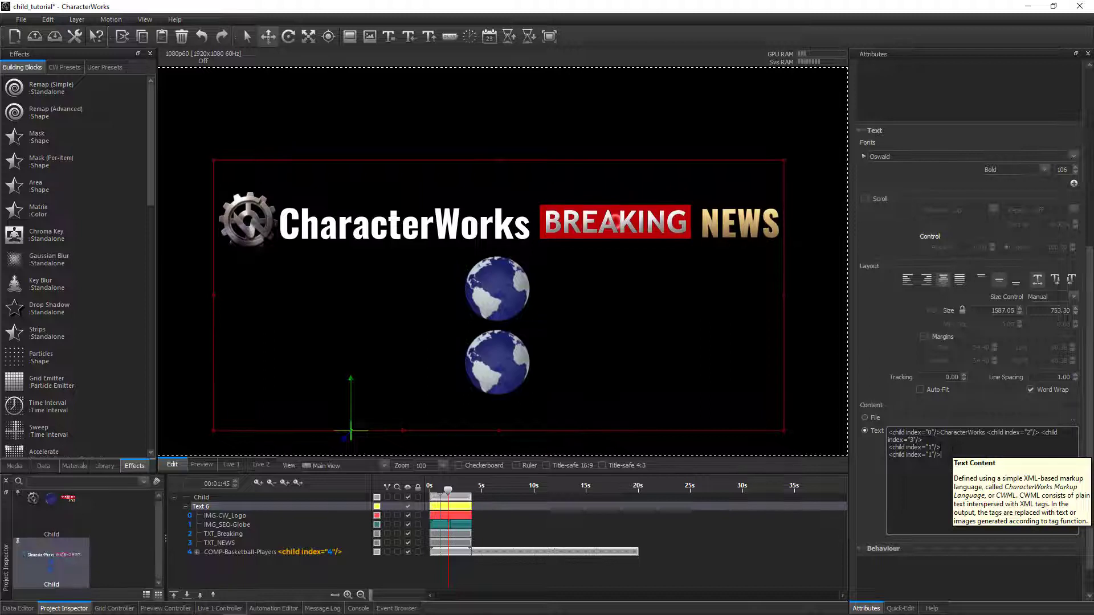
click(931, 455)
key(BackSpace)
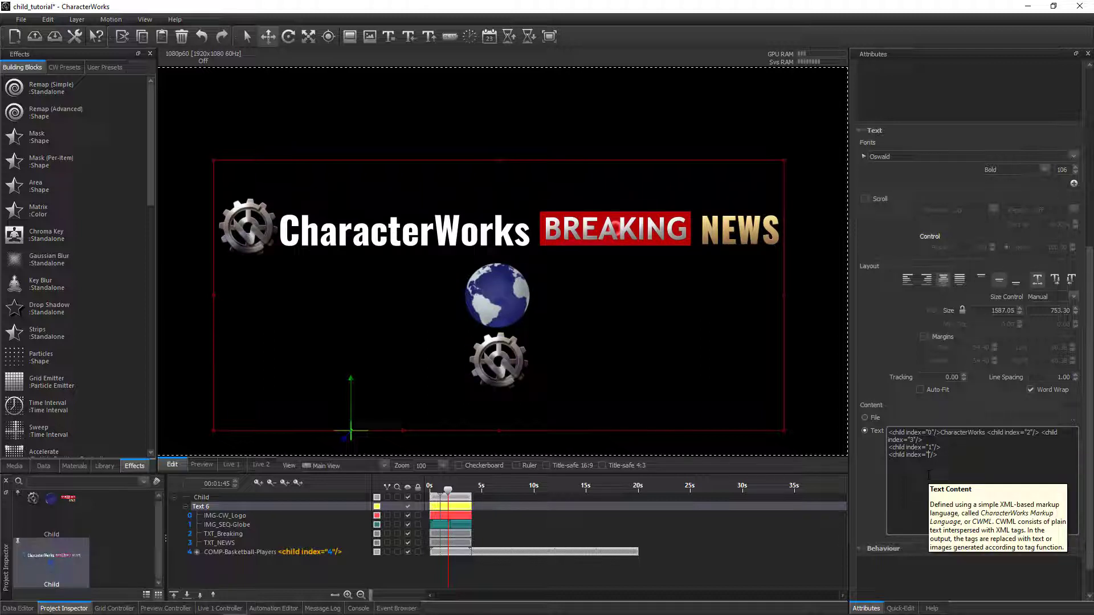
text(4)
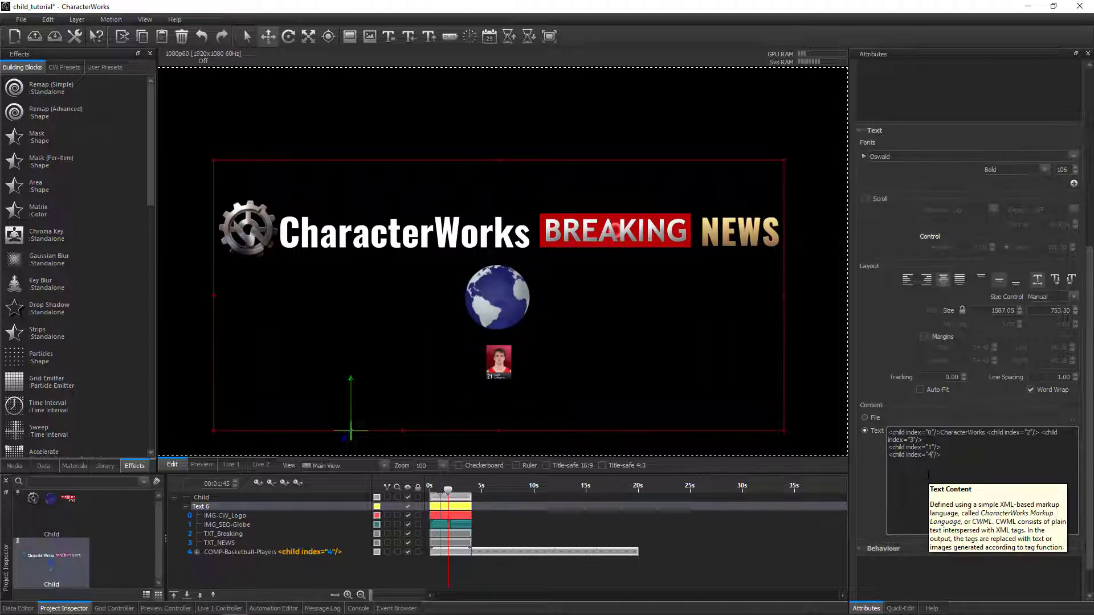
Set the COMP-Basketball-Players horizontal and vertical scale to 0.51 and scrub the animation to 00:00:46.
click(278, 553)
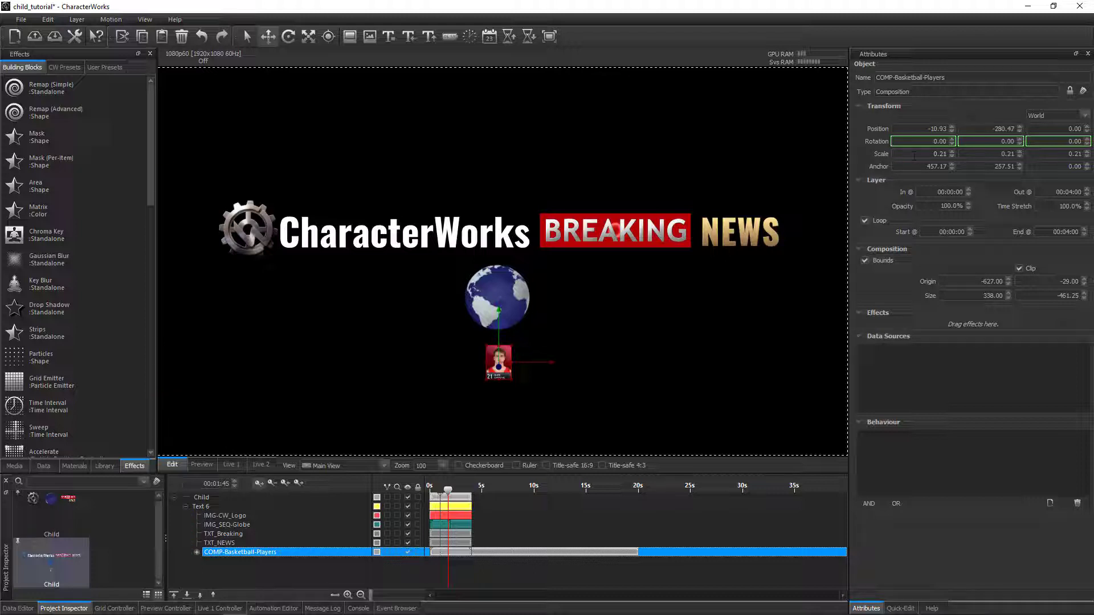
scroll(914, 156, up, 3)
scroll(968, 154, up, 2)
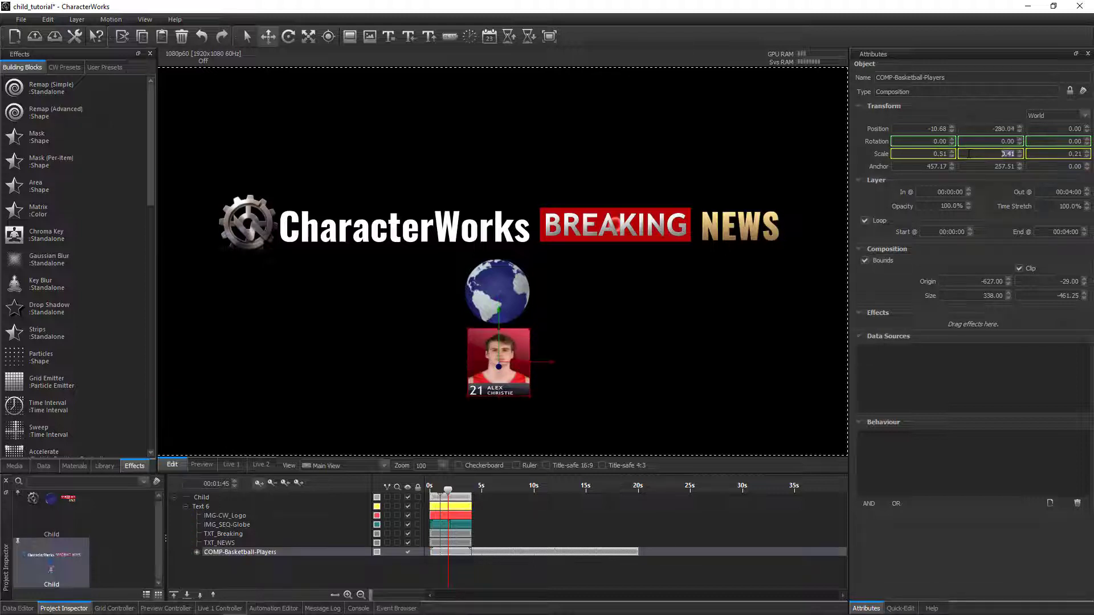
scroll(968, 154, up, 1)
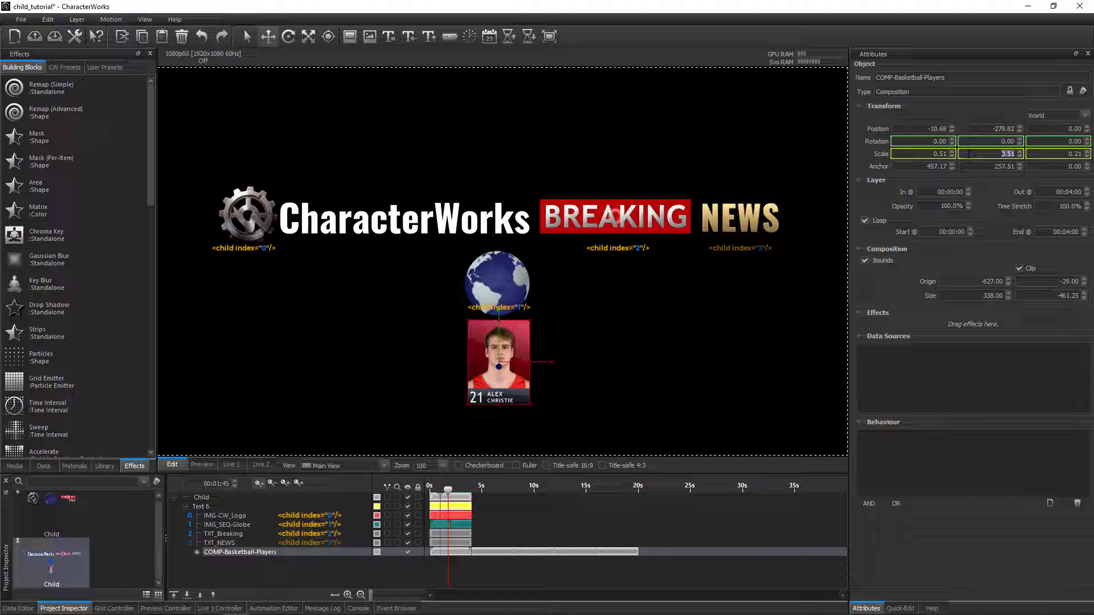
click(497, 397)
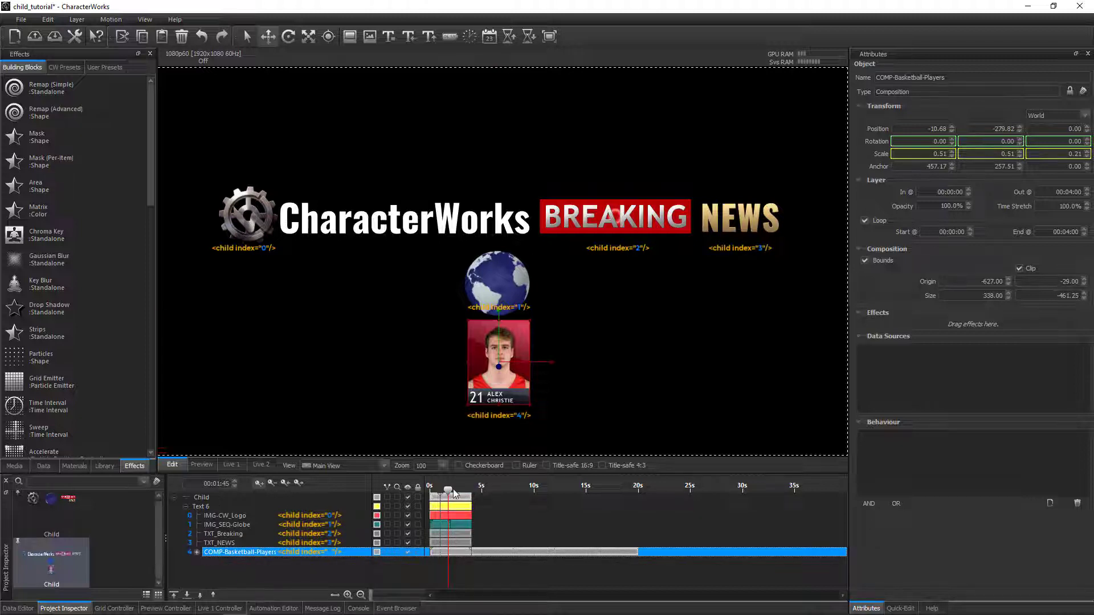
drag(454, 494, 438, 491)
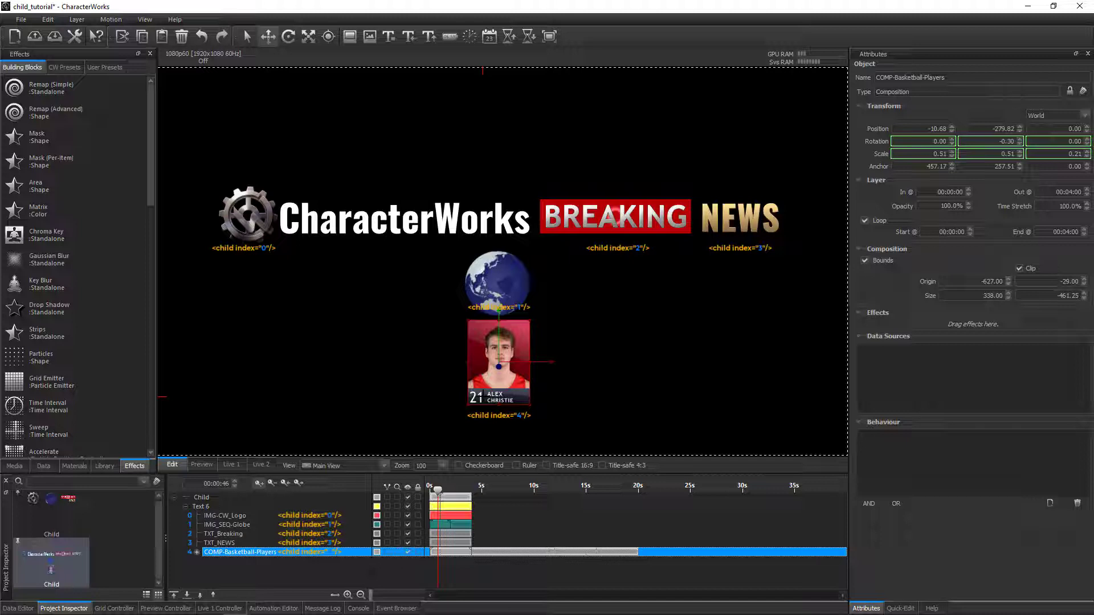
Extend the CharacterWorks text box further upward and turn on scrolling for its text, scrubbing the animation to 00:01:42.
click(203, 506)
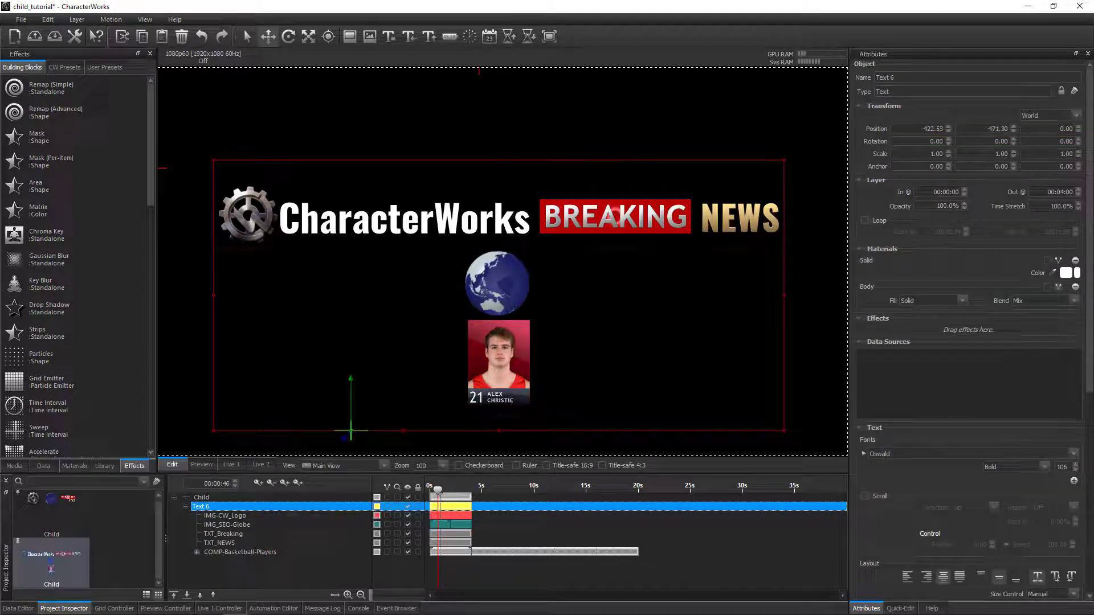
drag(498, 160, 498, 96)
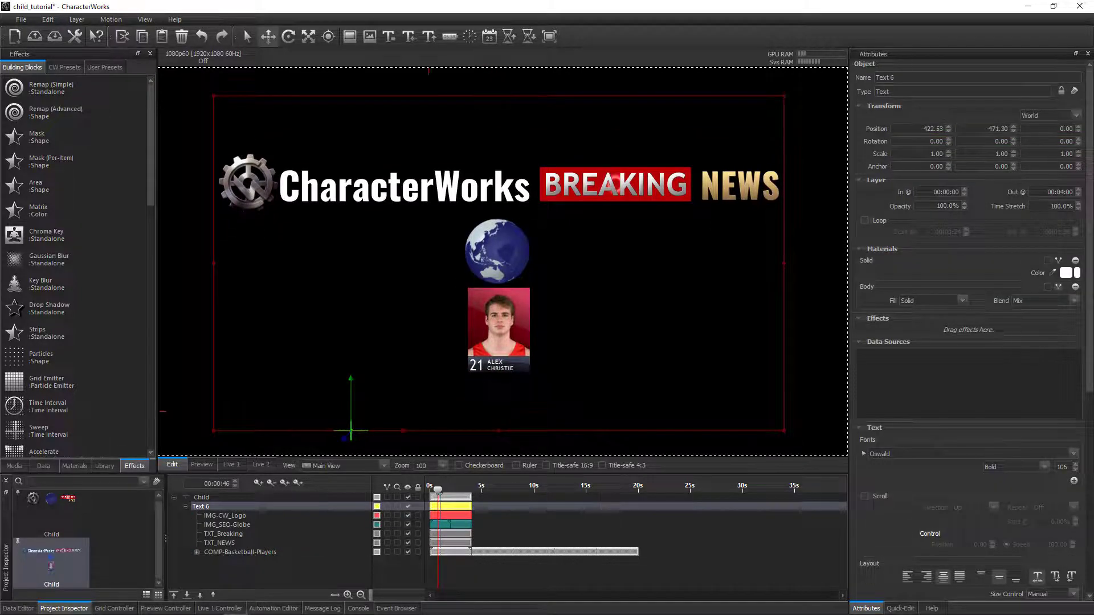
click(865, 496)
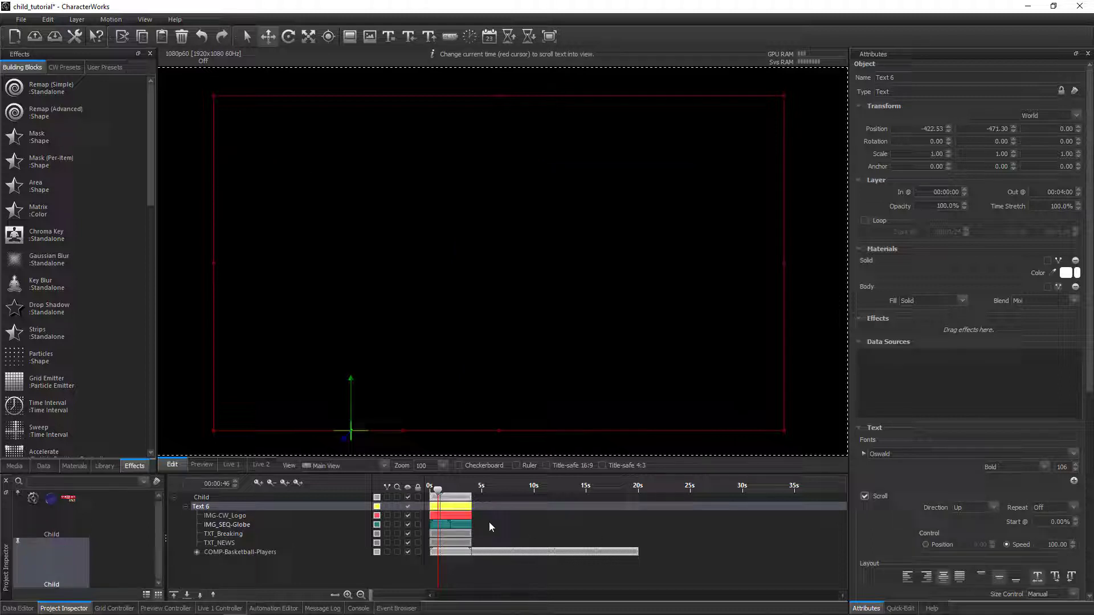
drag(446, 486, 447, 487)
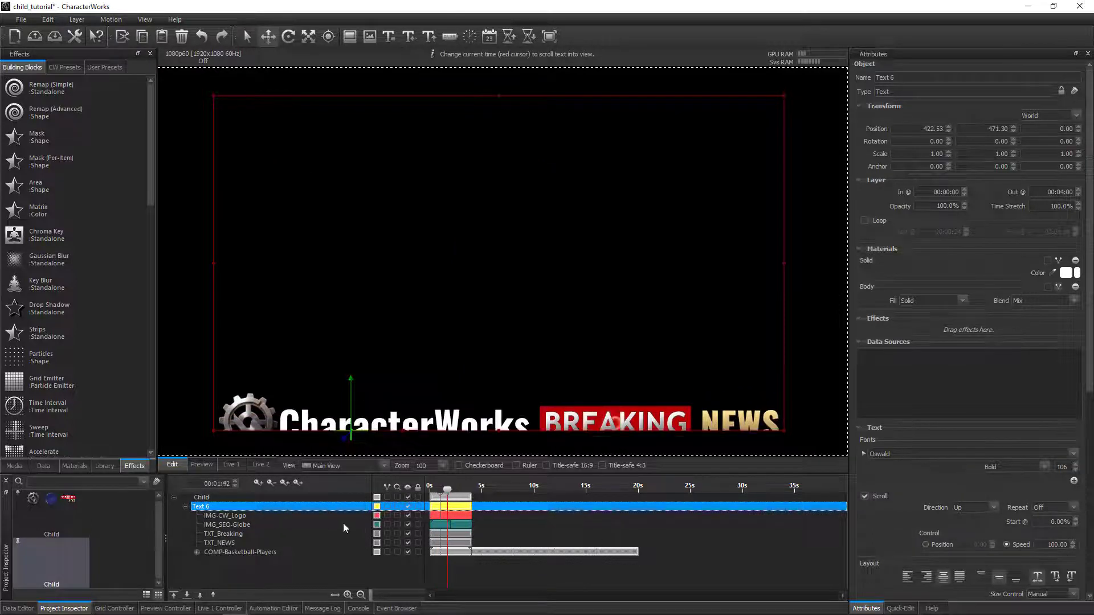
Play the Child motion on the Live 1 channel to watch the text scroll.
click(220, 608)
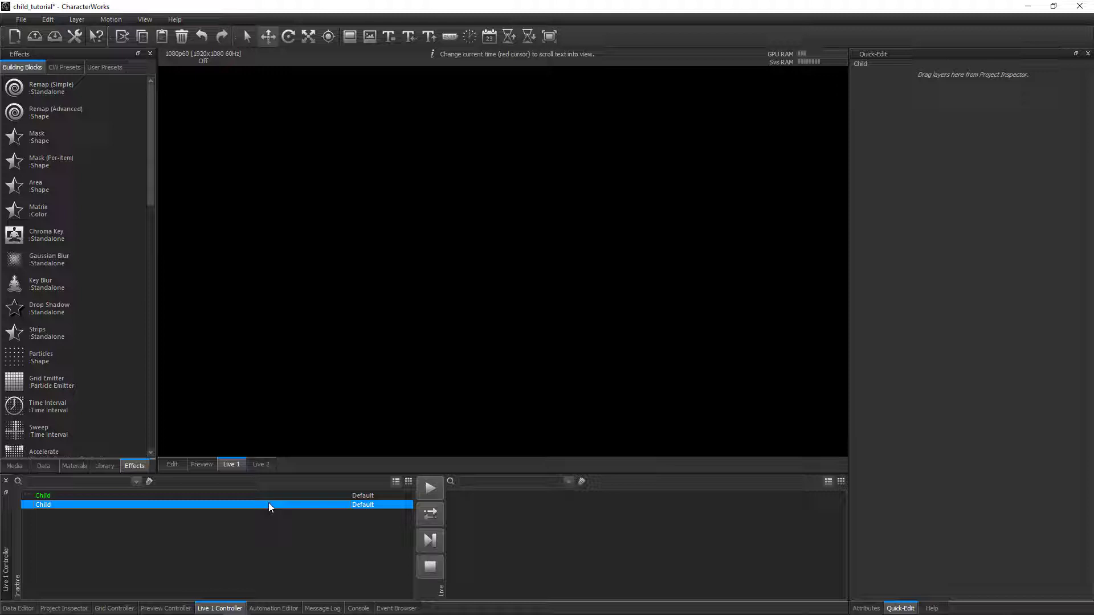
click(429, 488)
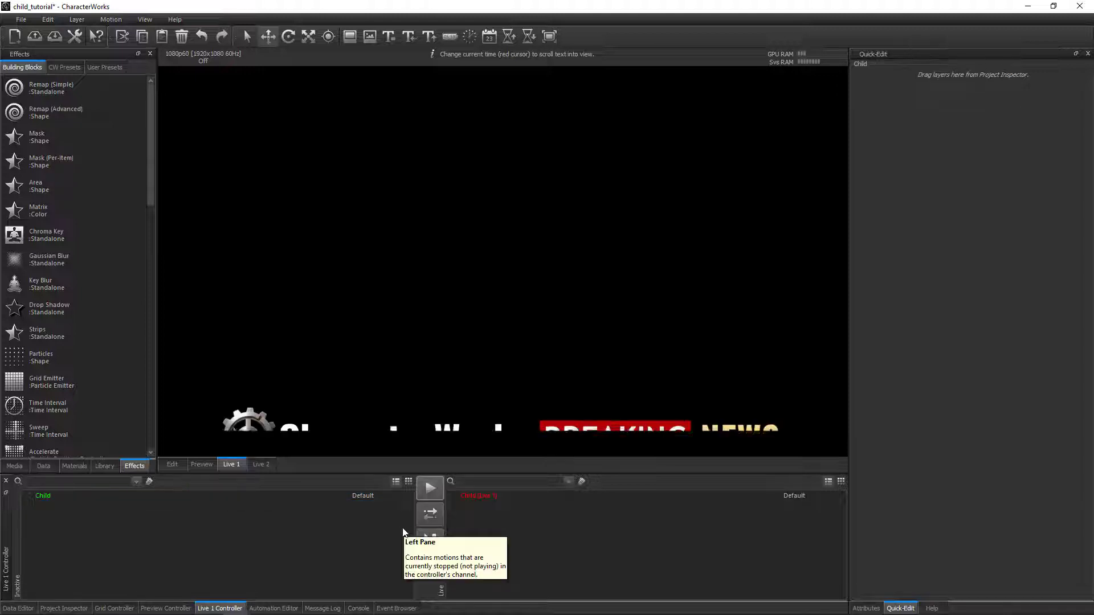